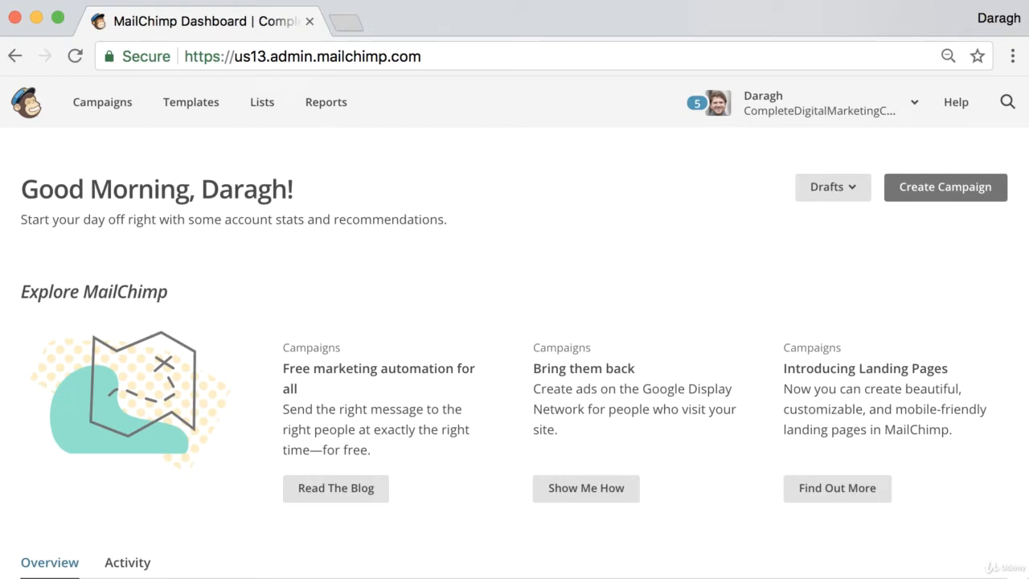
- Create a regular email campaign named "How to Capture Emails Without a Website" and keep the entire list as recipients
{"action": "left_click", "coordinate": [939, 193]}
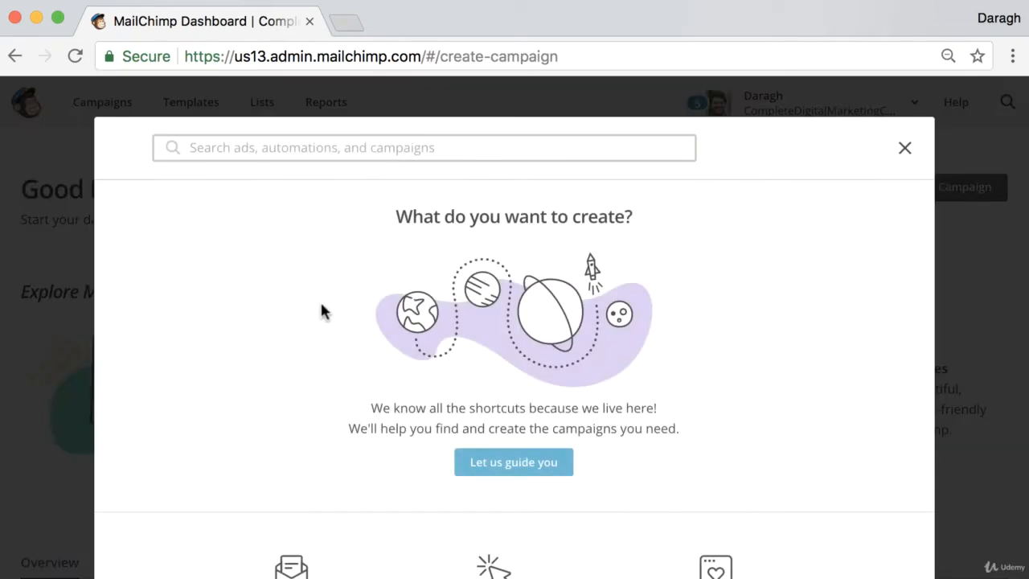
{"action": "scroll", "coordinate": [322, 310], "scroll_direction": "down", "scroll_amount": 2}
{"action": "left_click", "coordinate": [289, 518]}
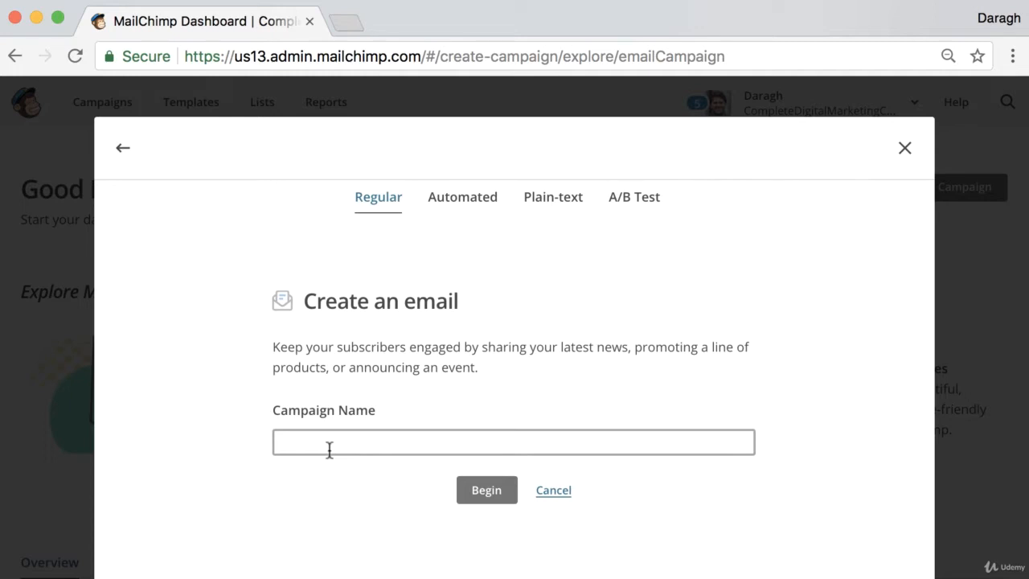
{"action": "type", "text": "How"}
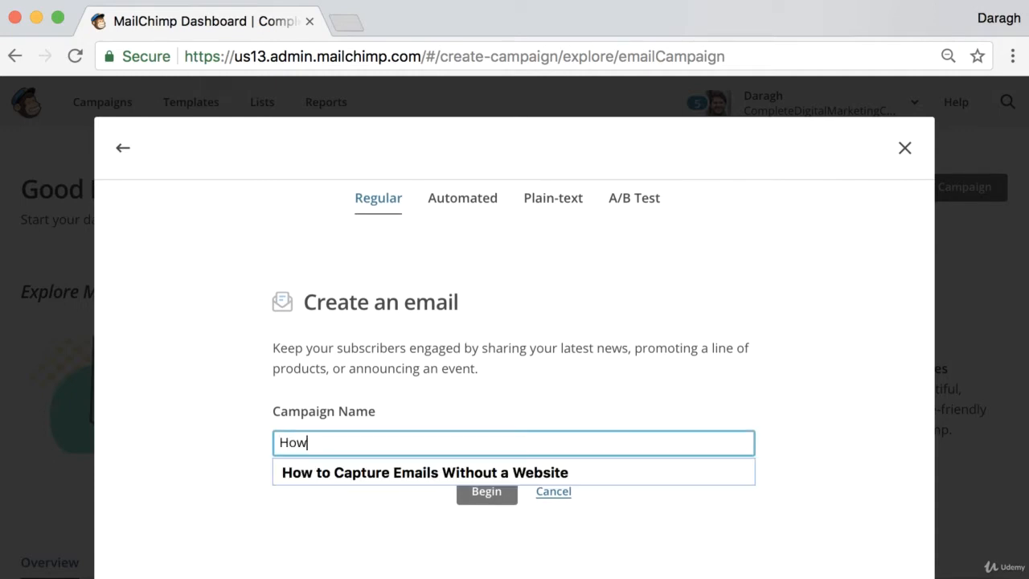
{"action": "left_click", "coordinate": [336, 471]}
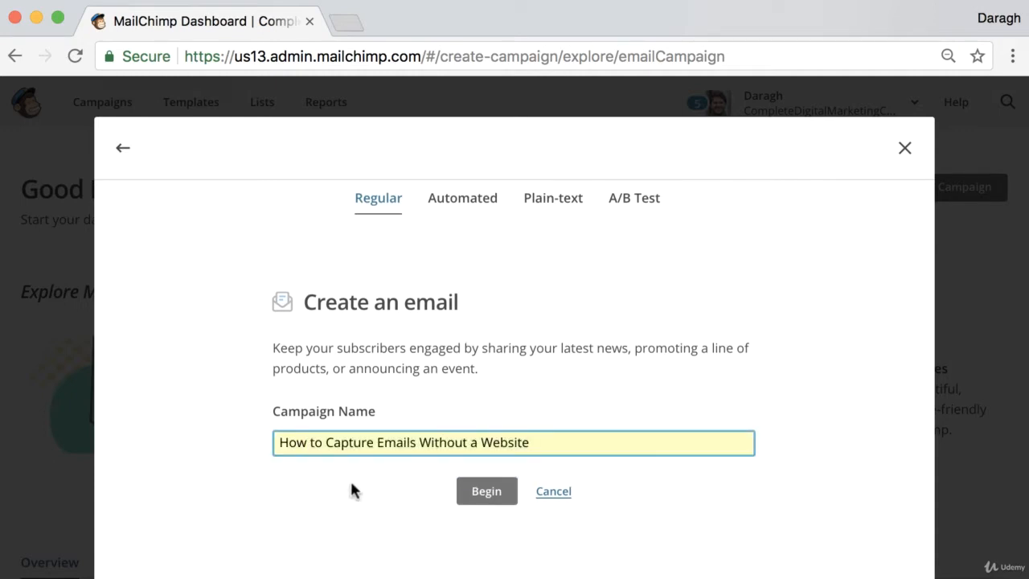
{"action": "left_click", "coordinate": [481, 497]}
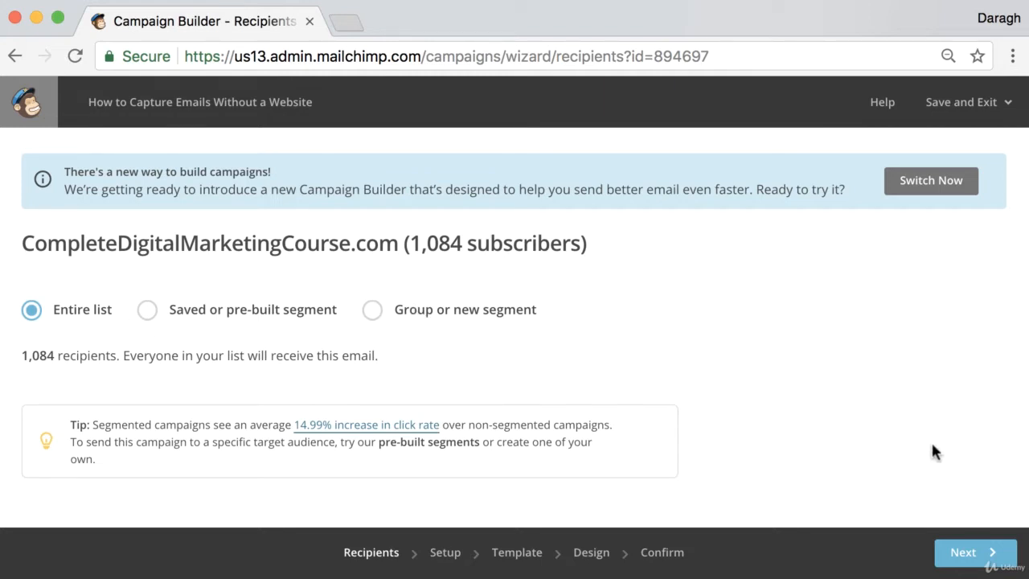
{"action": "left_click", "coordinate": [973, 555]}
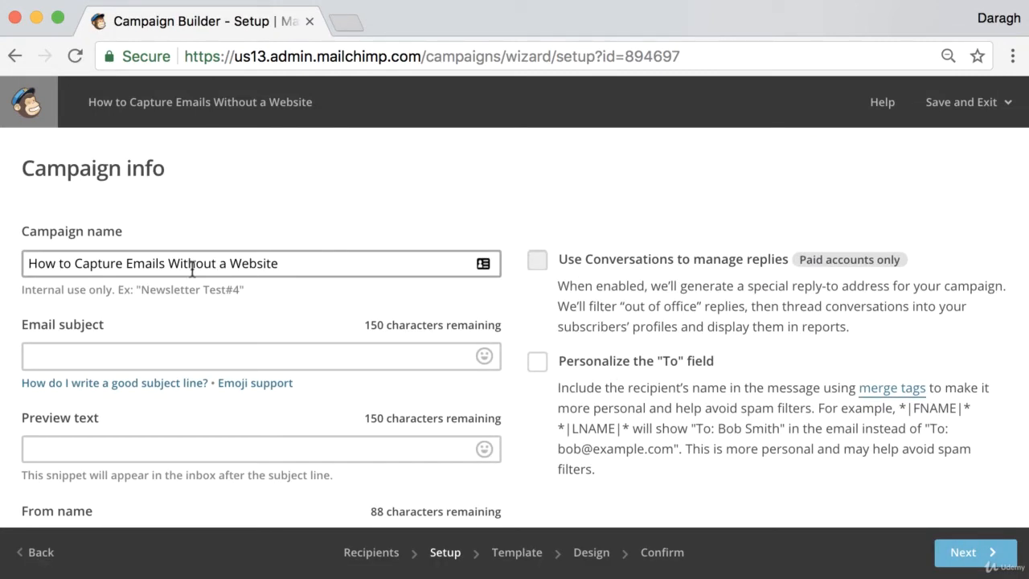
- Copy the campaign name "How to Capture Emails Without a Website" into the email subject
{"action": "left_click_drag", "start_coordinate": [24, 169], "coordinate": [176, 168]}
{"action": "left_click", "coordinate": [201, 174]}
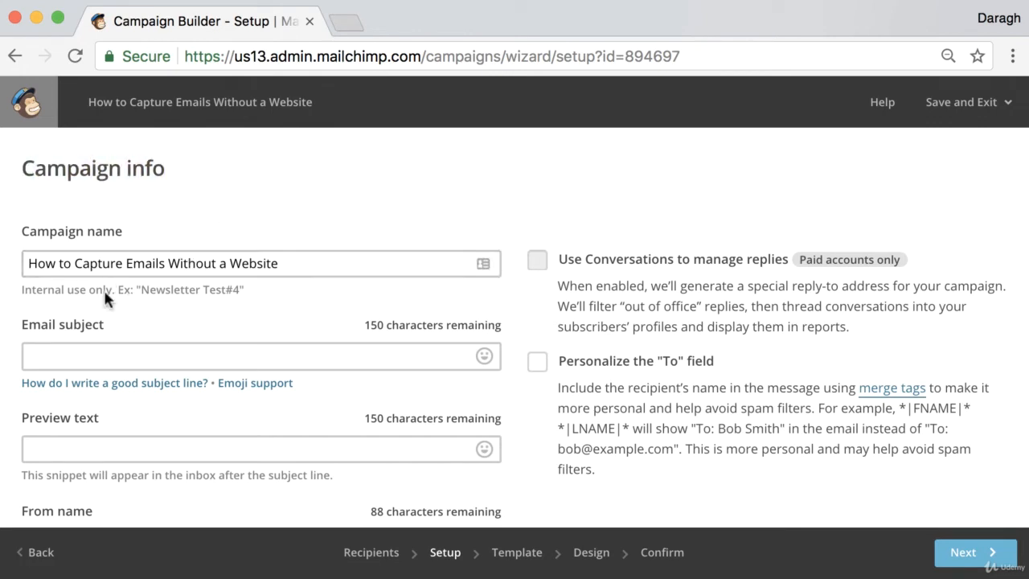
{"action": "left_click", "coordinate": [103, 261]}
{"action": "triple_click", "coordinate": [106, 262]}
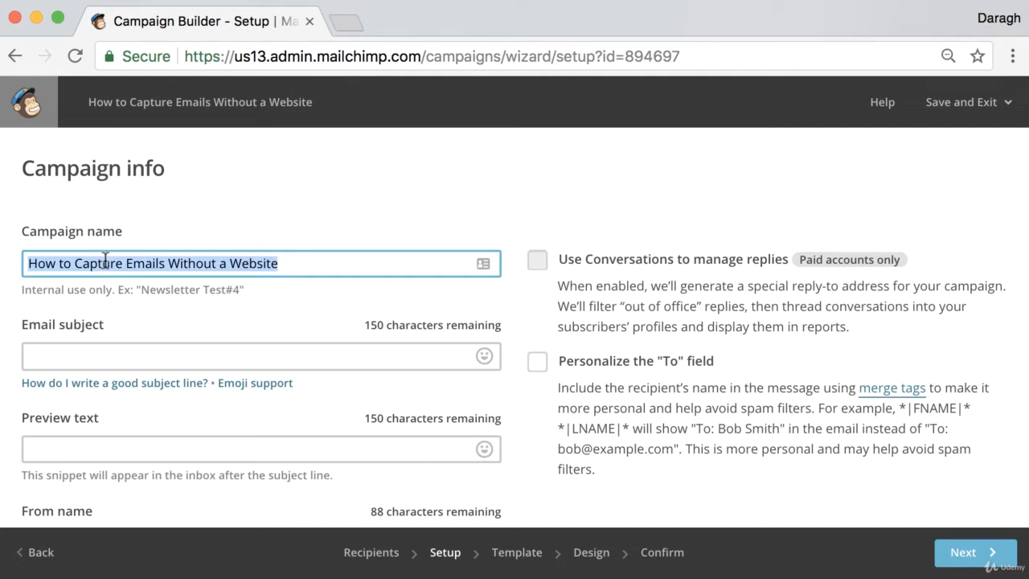
{"action": "key", "text": "ctrl+c"}
{"action": "left_click", "coordinate": [85, 352]}
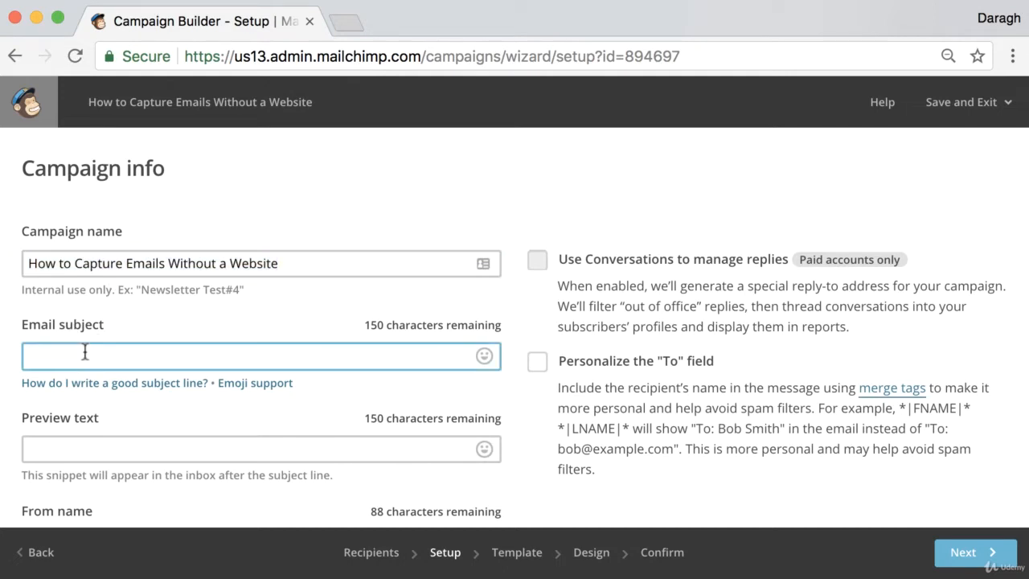
{"action": "key", "text": "ctrl+v"}
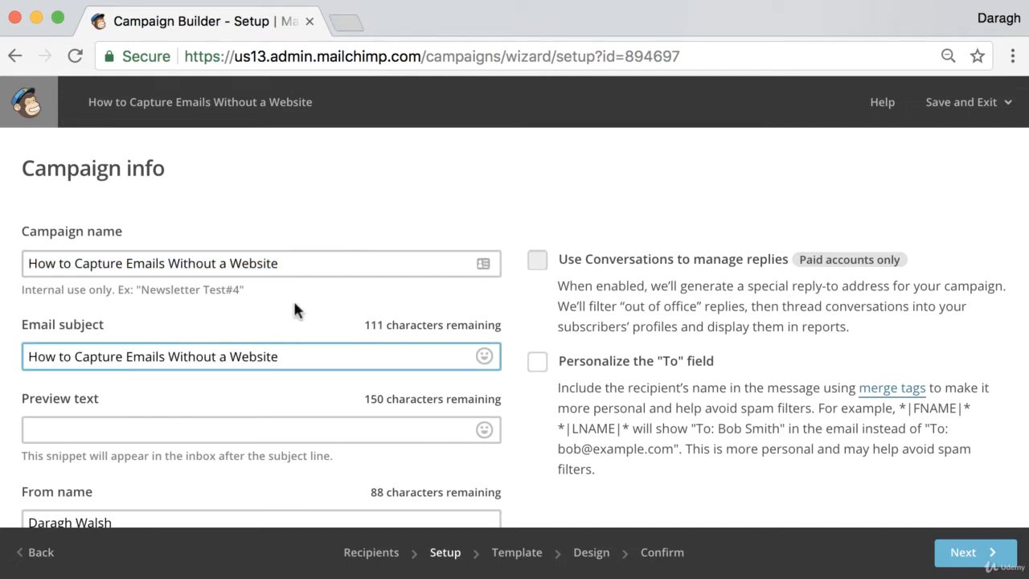
- Set the preview text to "Learn a really simple way to capture email without needing a website"
{"action": "scroll", "coordinate": [292, 300], "scroll_direction": "down", "scroll_amount": 2}
{"action": "scroll", "coordinate": [291, 310], "scroll_direction": "down", "scroll_amount": 1}
{"action": "left_click", "coordinate": [223, 302]}
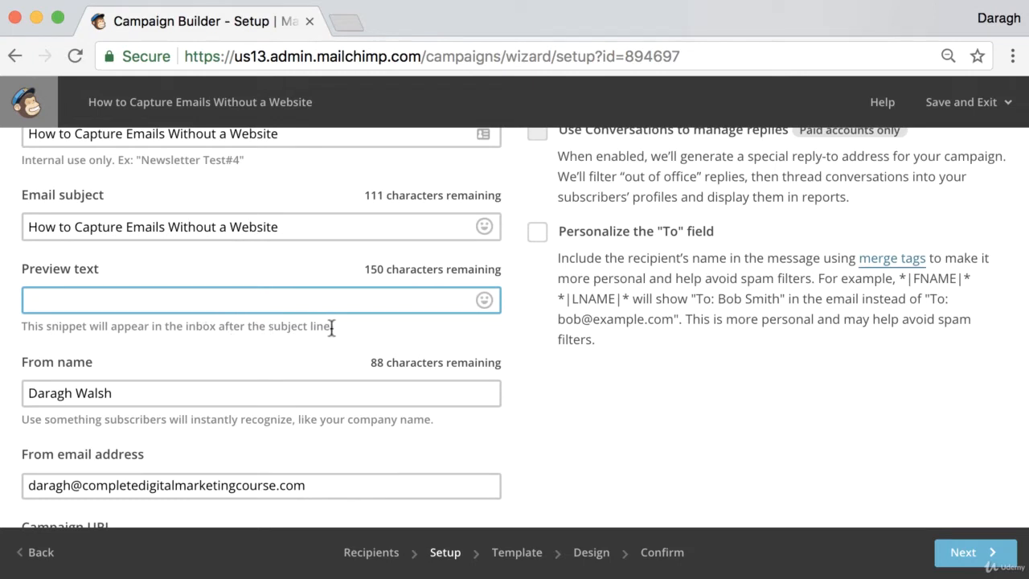
{"action": "scroll", "coordinate": [332, 327], "scroll_direction": "up", "scroll_amount": 3}
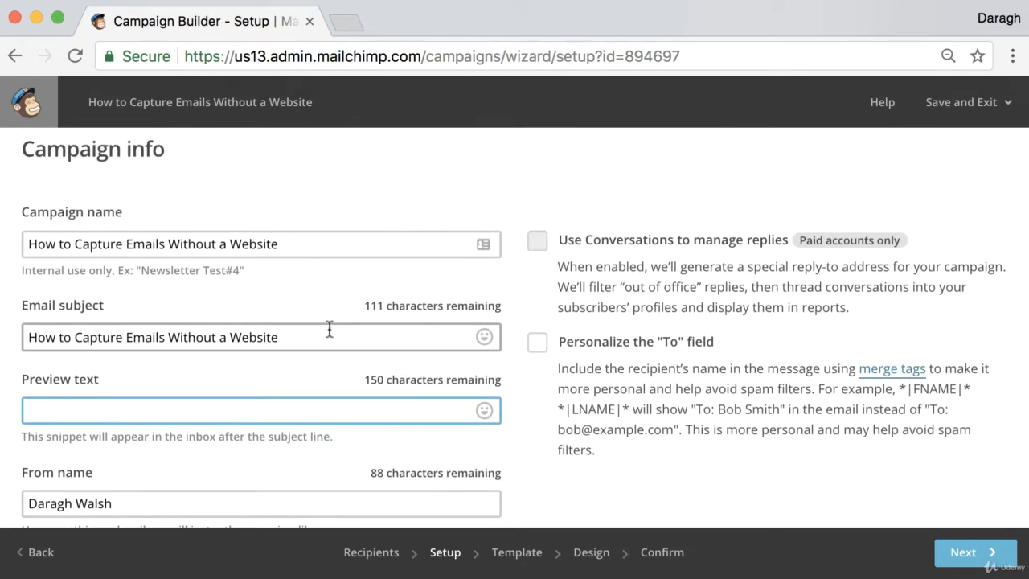
{"action": "left_click_drag", "start_coordinate": [278, 336], "coordinate": [16, 342]}
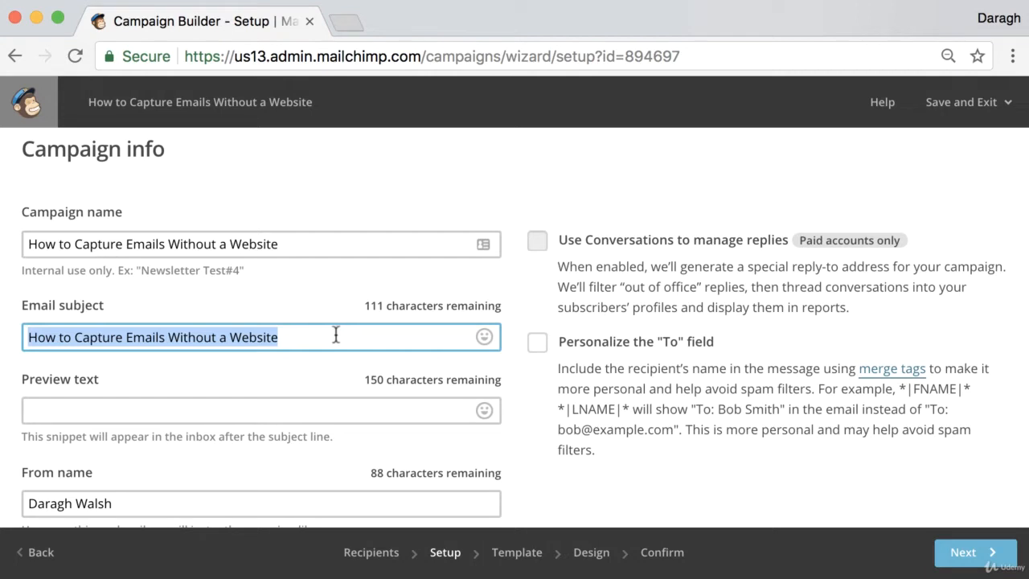
{"action": "left_click", "coordinate": [130, 408]}
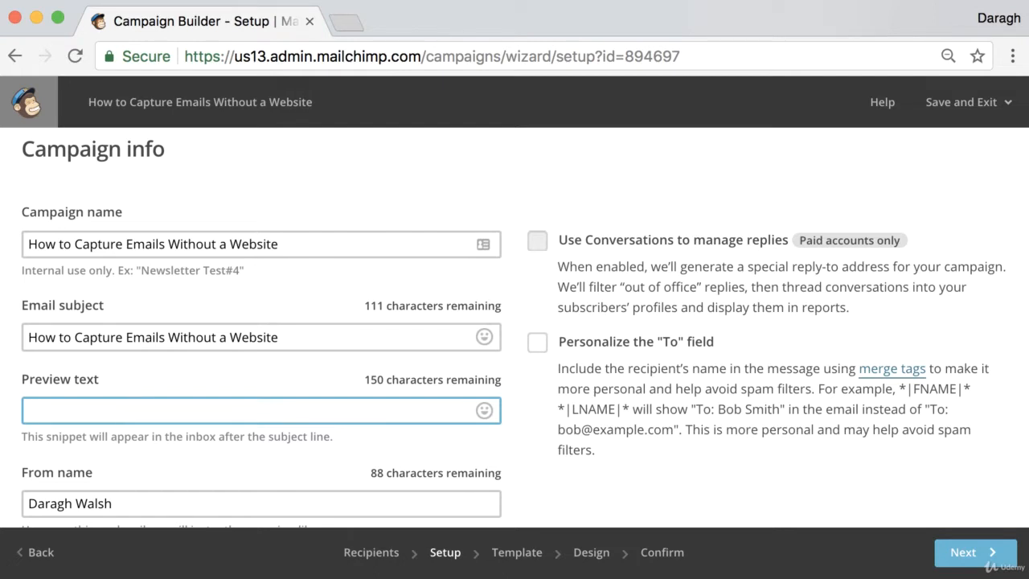
{"action": "type", "text": "Learn a really sm"}
{"action": "key", "text": "BackSpace"}
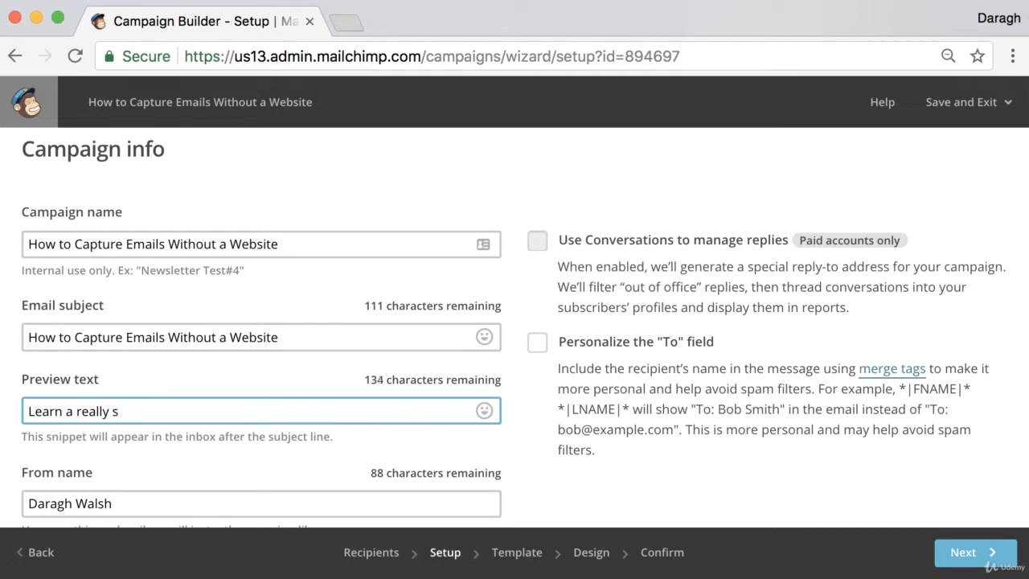
{"action": "type", "text": "imple way to"}
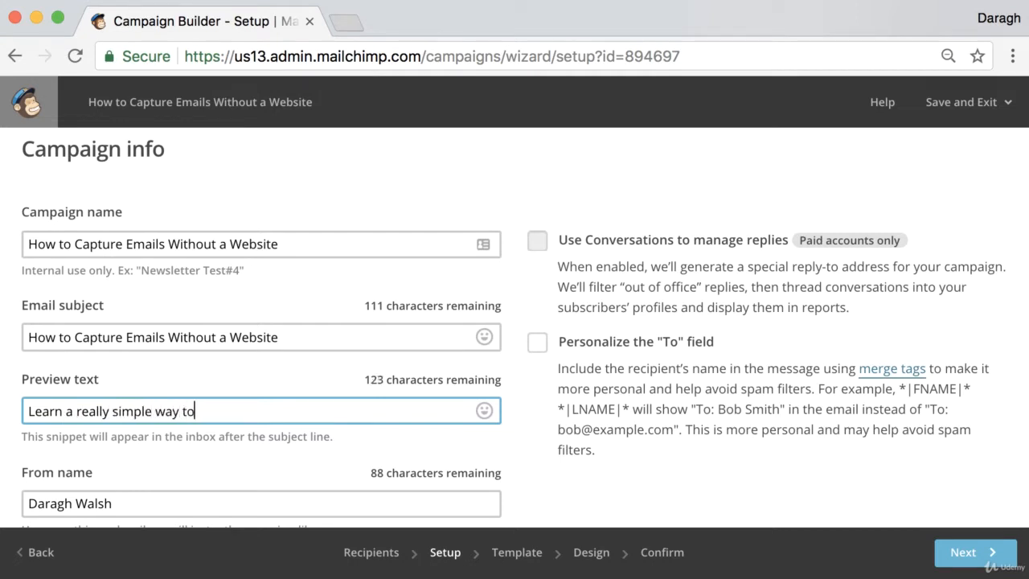
{"action": "type", "text": " captures"}
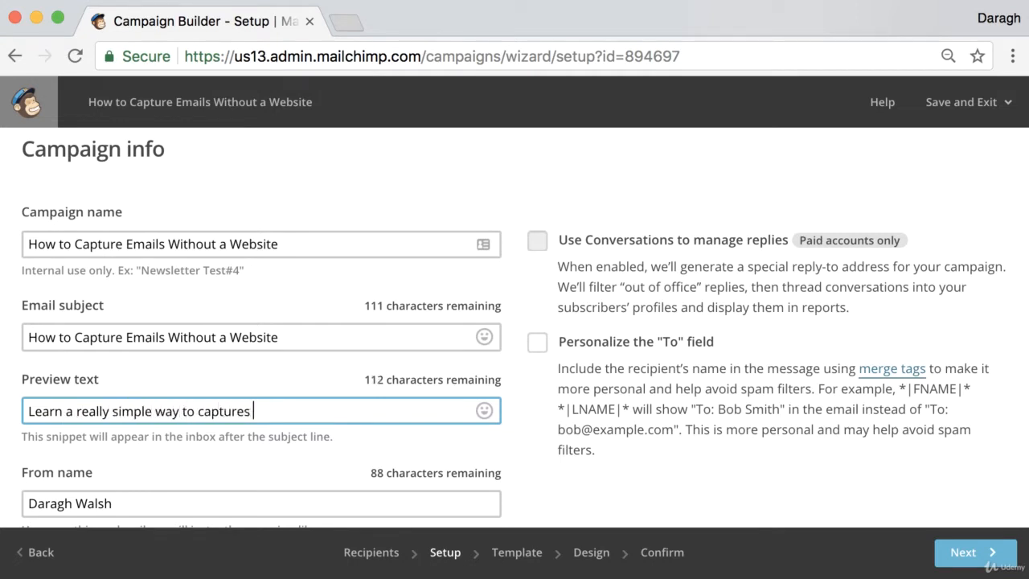
{"action": "key", "text": "BackSpace"}
{"action": "key", "text": "BackSpace"}
{"action": "type", "text": "email witho"}
{"action": "type", "text": "ur"}
{"action": "key", "text": "BackSpace"}
{"action": "type", "text": "t "}
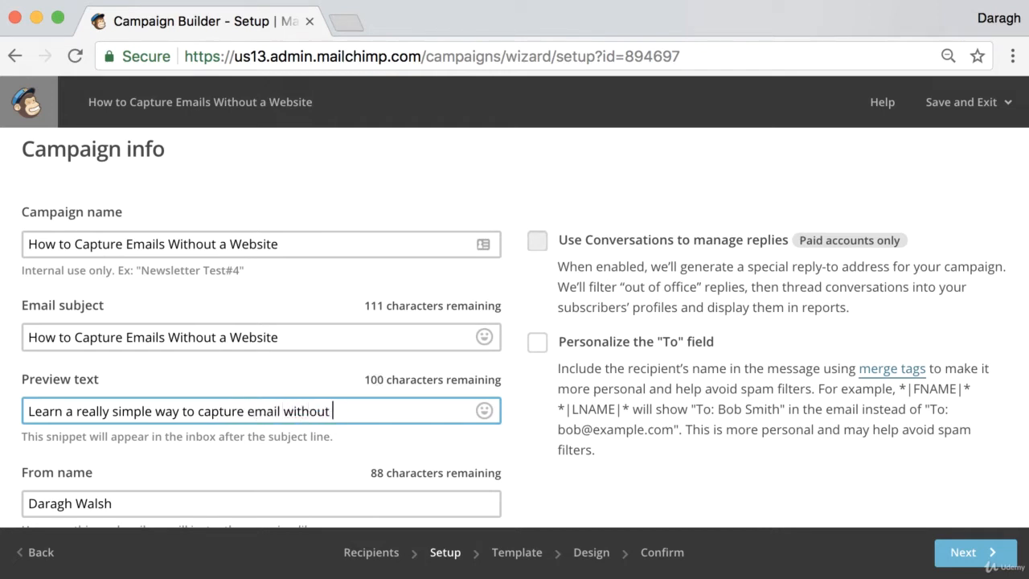
{"action": "type", "text": "needing a website"}
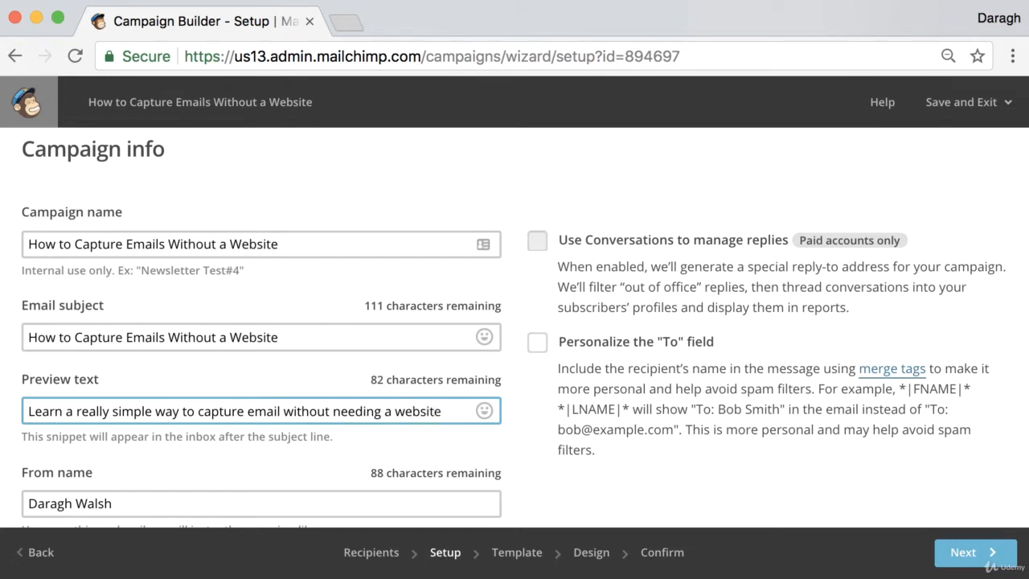
- Review the campaign's sender name, sender address, campaign URL and tracking options, including Google Analytics link tracking
{"action": "scroll", "coordinate": [157, 410], "scroll_direction": "down", "scroll_amount": 3}
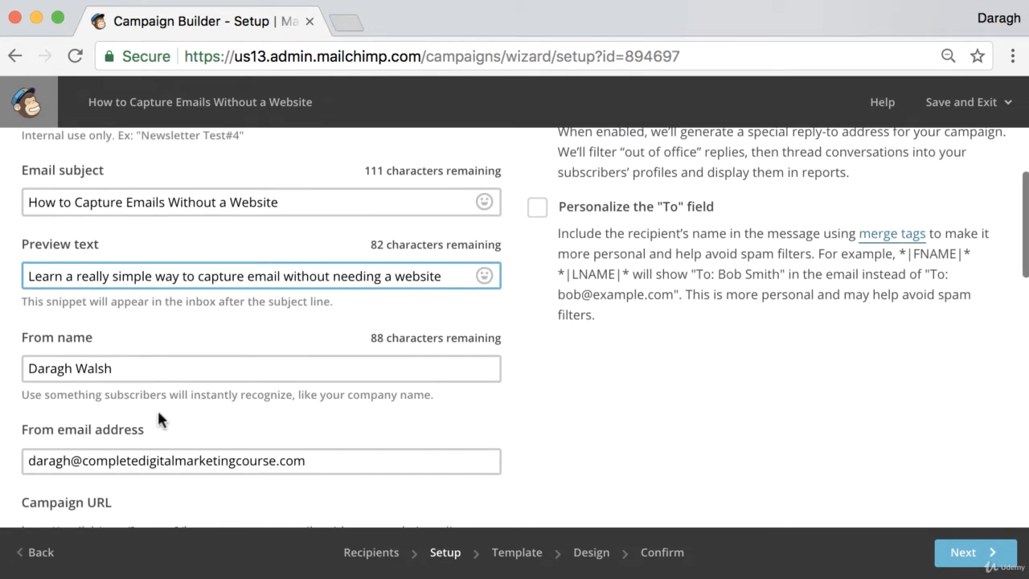
{"action": "scroll", "coordinate": [157, 407], "scroll_direction": "up", "scroll_amount": 1}
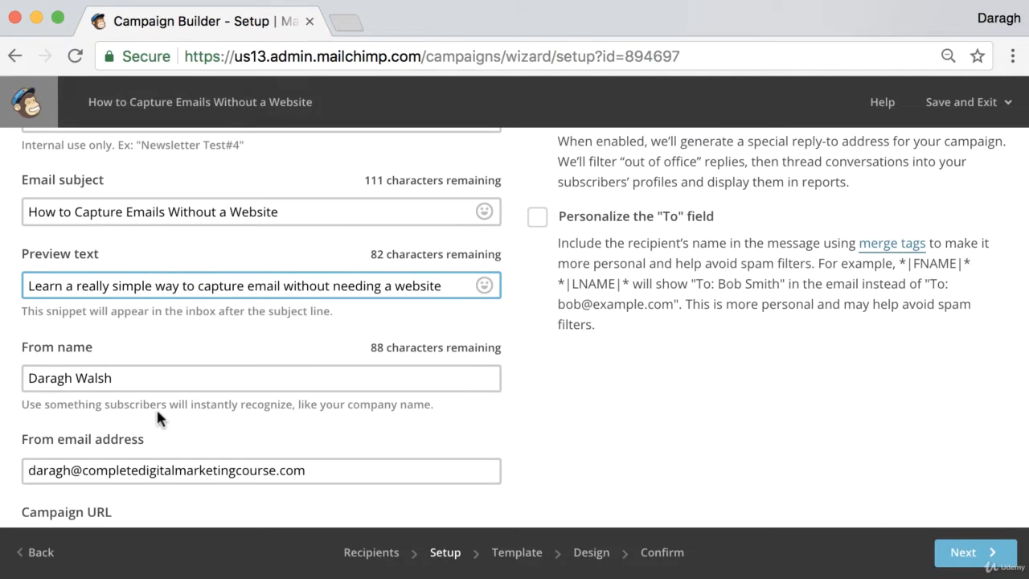
{"action": "scroll", "coordinate": [156, 408], "scroll_direction": "down", "scroll_amount": 2}
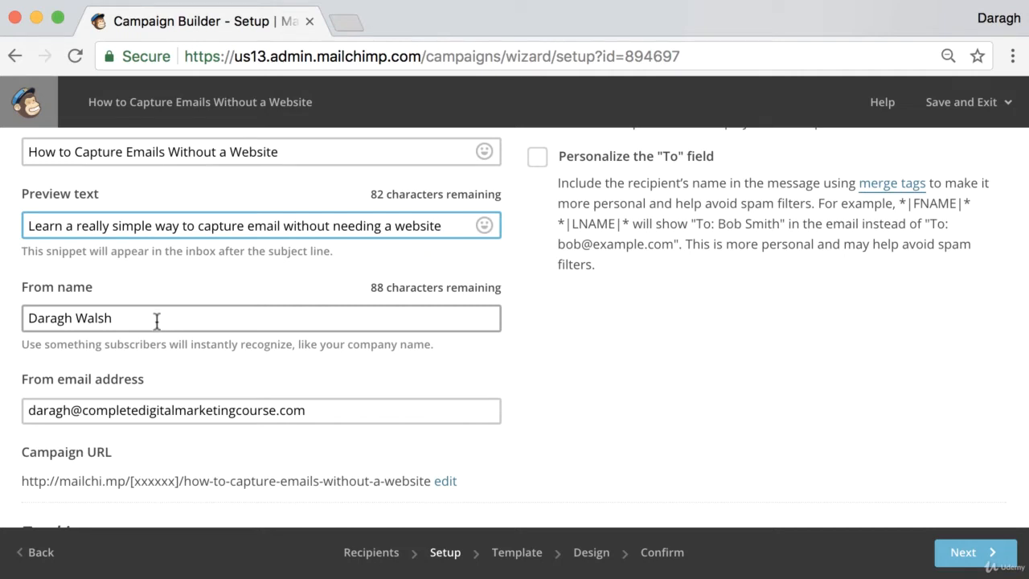
{"action": "scroll", "coordinate": [195, 338], "scroll_direction": "down", "scroll_amount": 4}
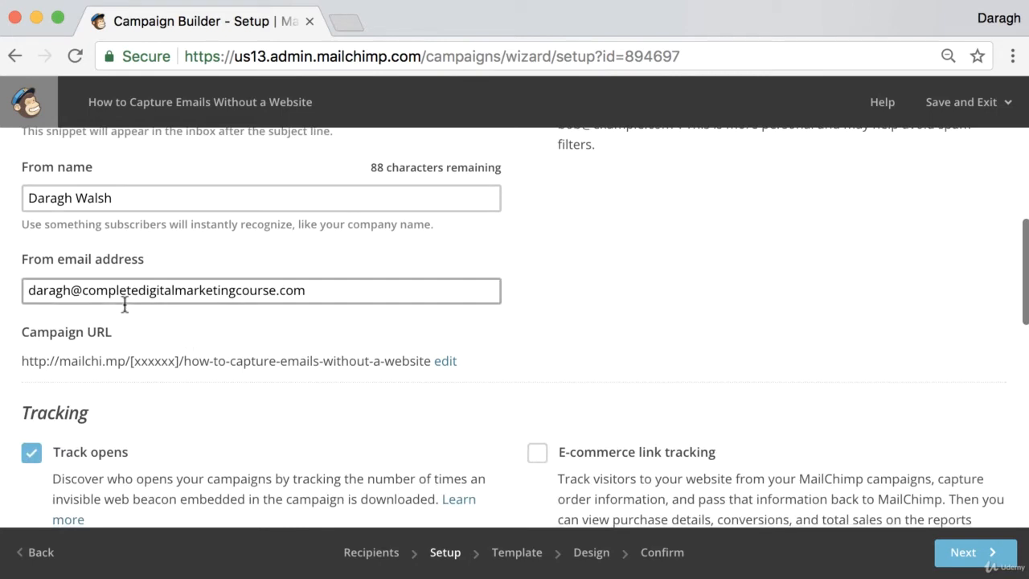
{"action": "scroll", "coordinate": [125, 304], "scroll_direction": "down", "scroll_amount": 6}
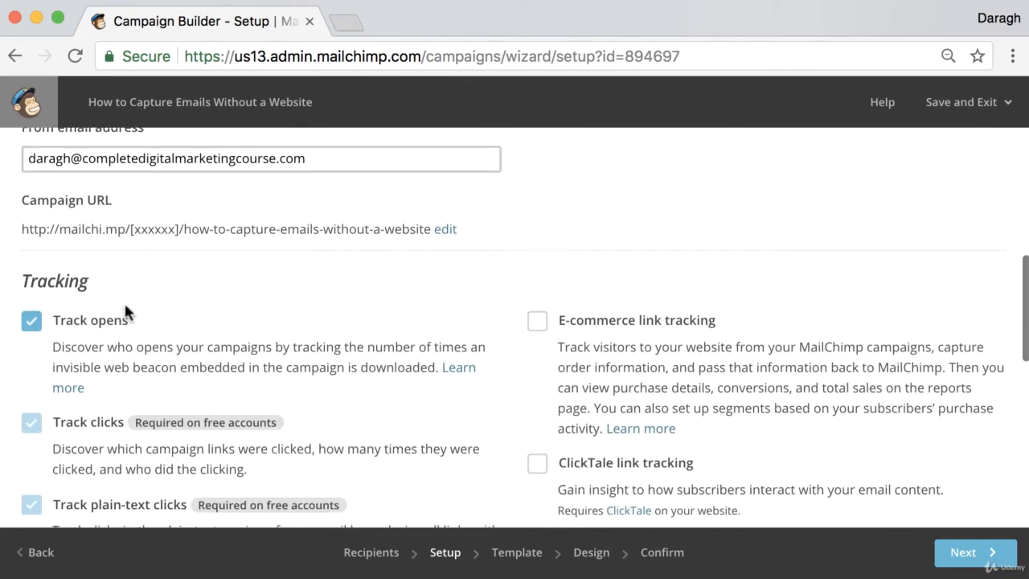
{"action": "scroll", "coordinate": [126, 289], "scroll_direction": "up", "scroll_amount": 3}
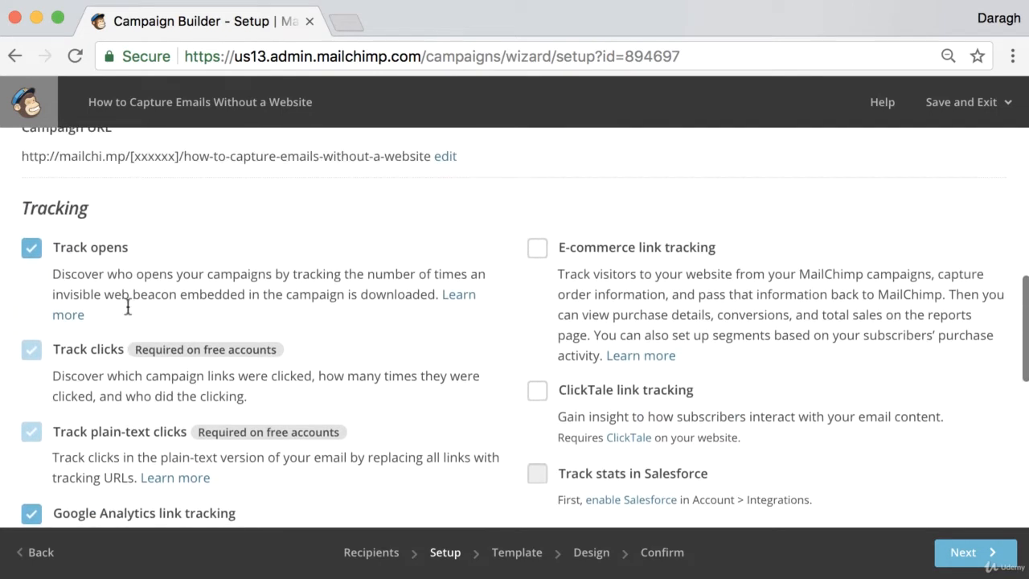
{"action": "scroll", "coordinate": [212, 336], "scroll_direction": "down", "scroll_amount": 4}
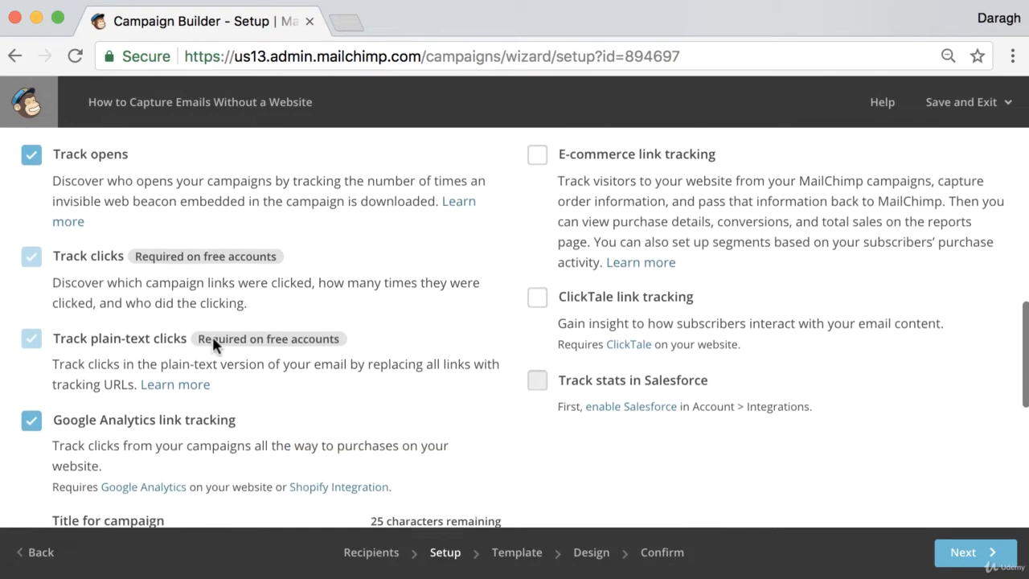
{"action": "scroll", "coordinate": [213, 338], "scroll_direction": "down", "scroll_amount": 2}
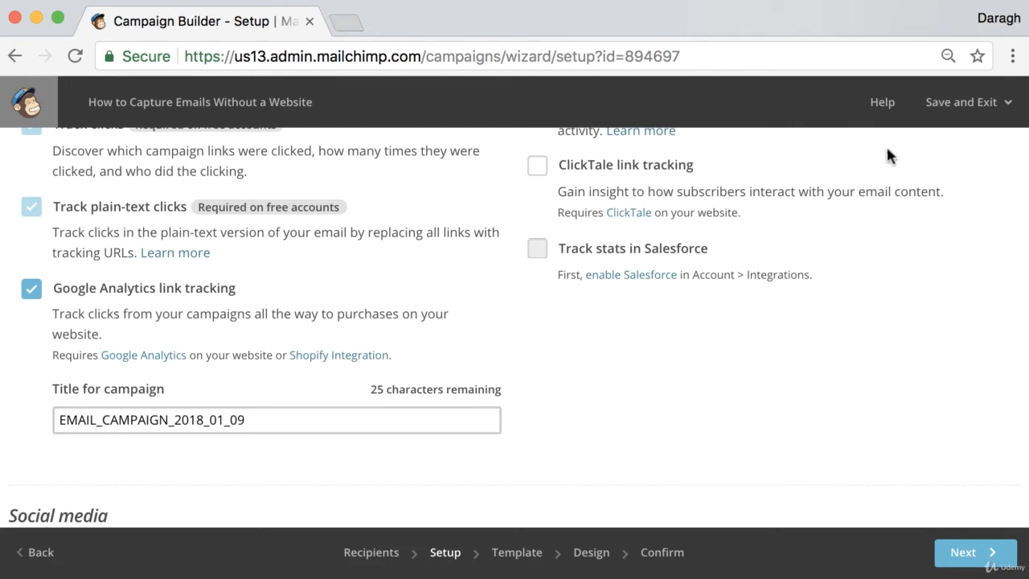
- Open the account dashboard in a separate browser tab, keeping the campaign setup page open
{"action": "right_click", "coordinate": [959, 113]}
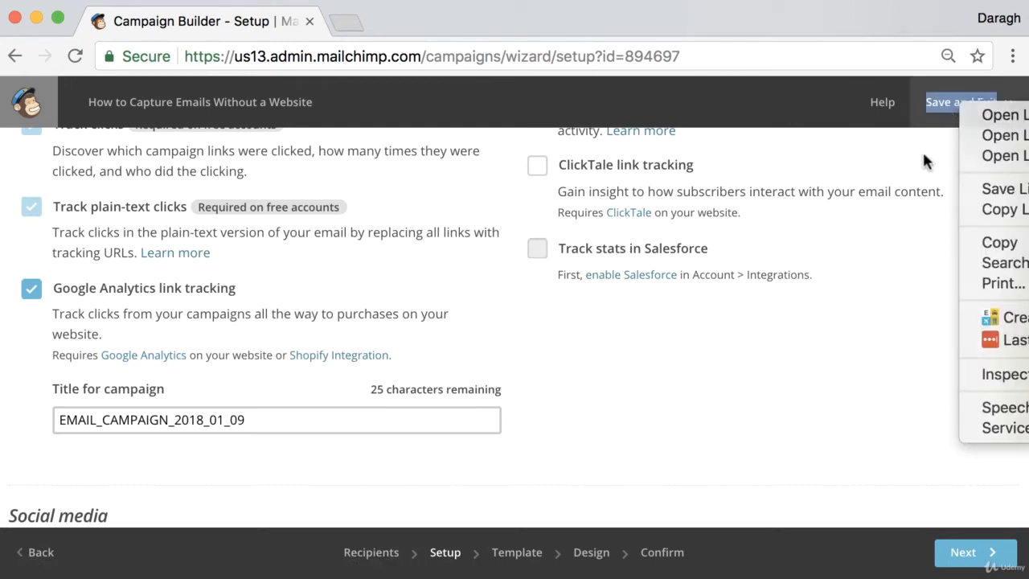
{"action": "left_click", "coordinate": [925, 161]}
{"action": "left_click", "coordinate": [953, 114]}
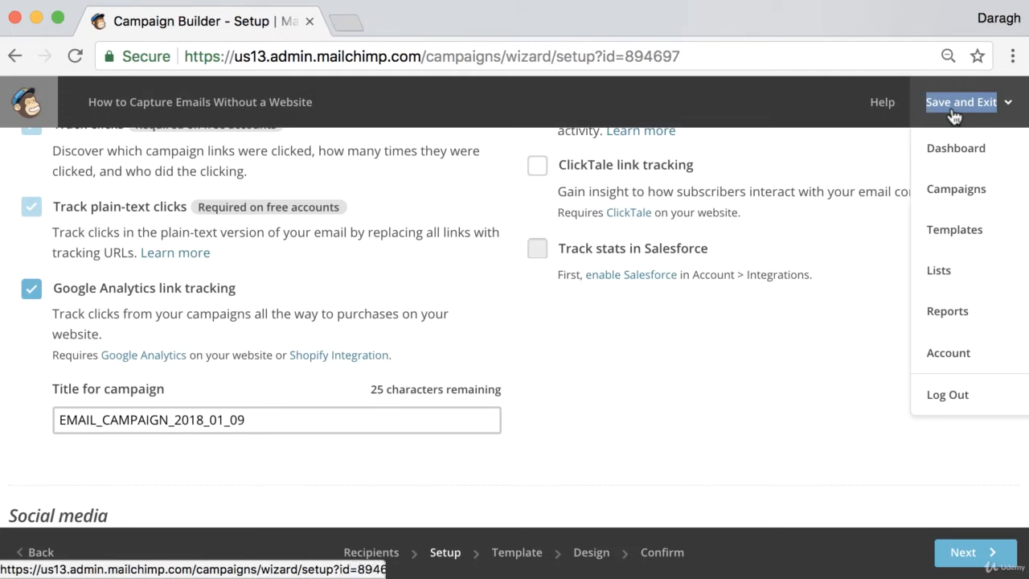
{"action": "right_click", "coordinate": [954, 147]}
{"action": "left_click", "coordinate": [957, 154]}
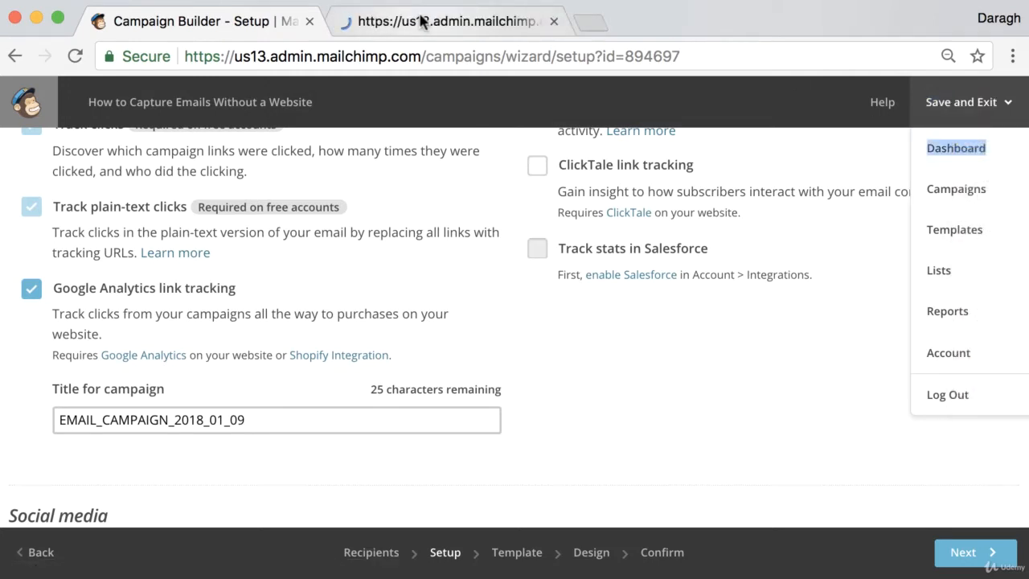
{"action": "left_click", "coordinate": [420, 21]}
- Open the account's integrations page and check the Google Analytics, Contacts and Docs connection
{"action": "right_click", "coordinate": [881, 112]}
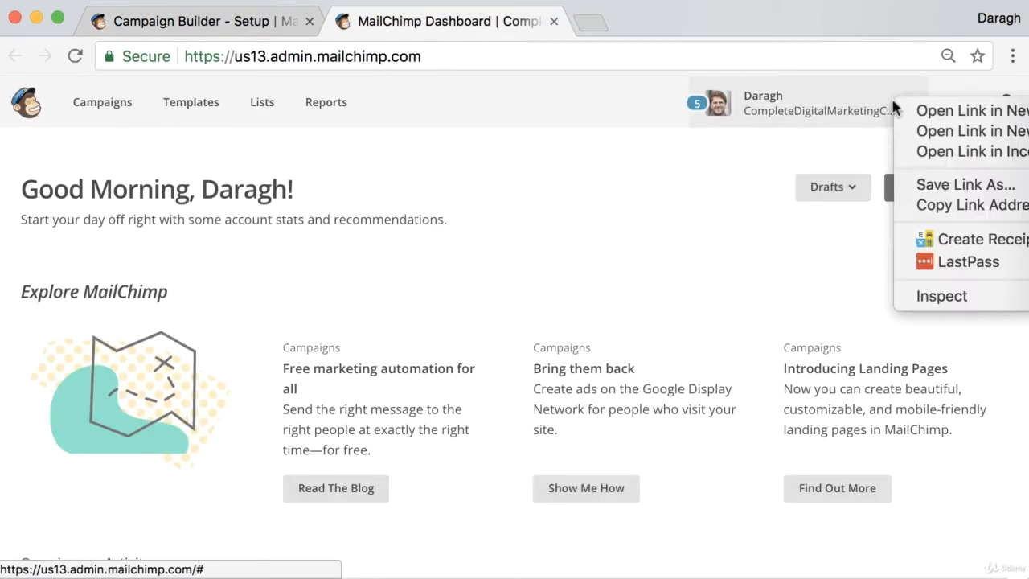
{"action": "left_click", "coordinate": [850, 108]}
{"action": "left_click", "coordinate": [845, 107]}
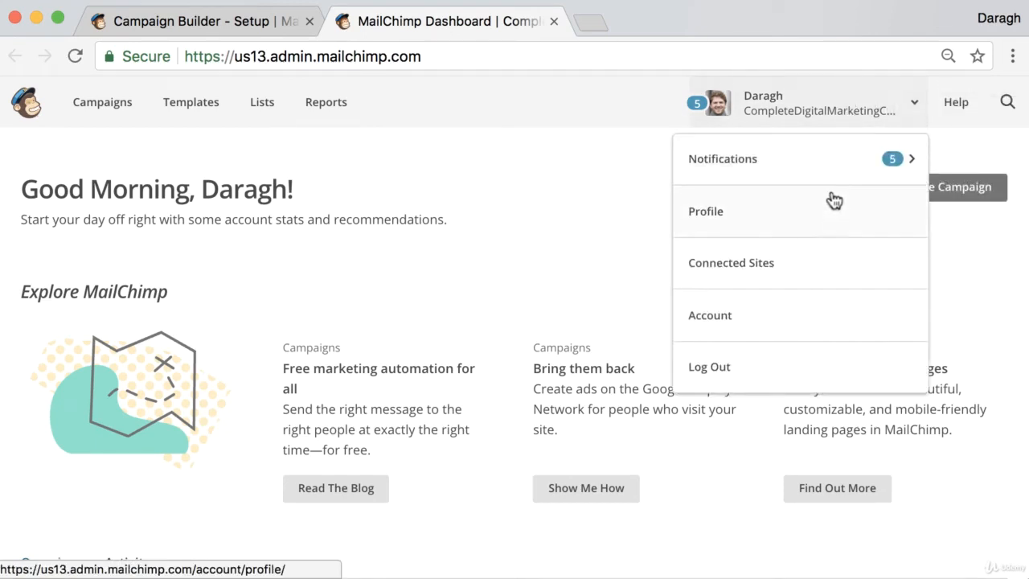
{"action": "left_click", "coordinate": [807, 315]}
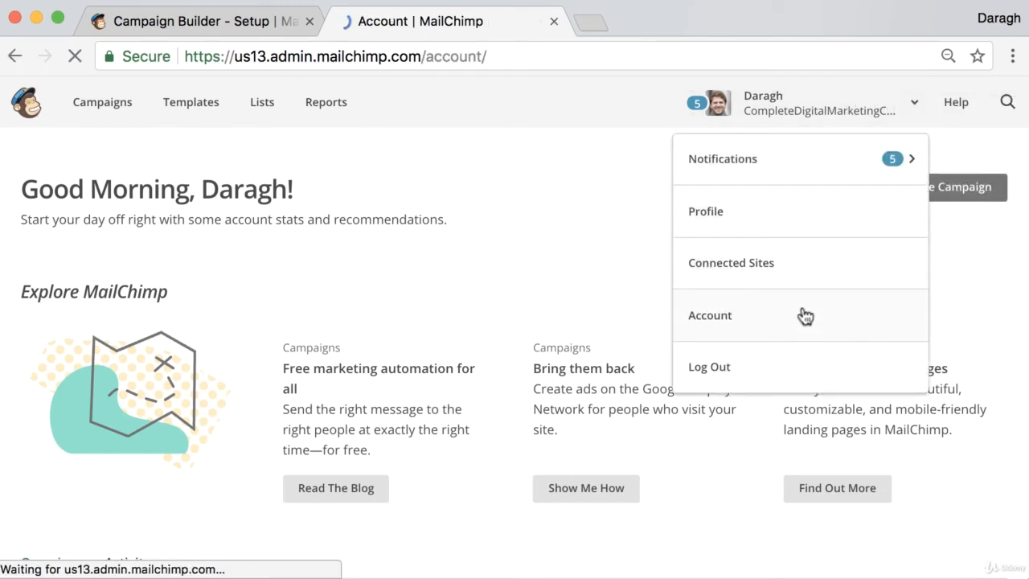
{"action": "left_click", "coordinate": [406, 276]}
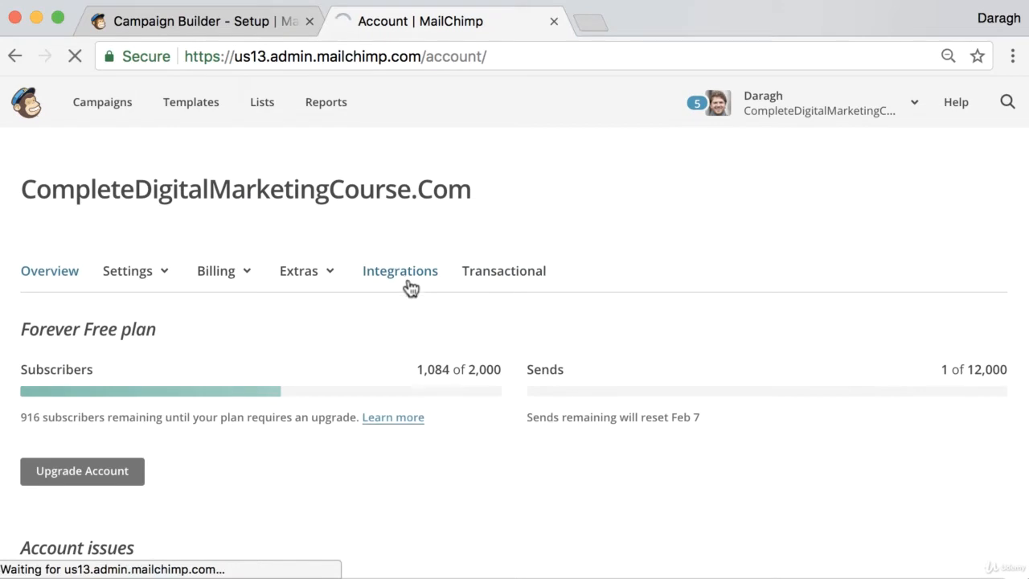
{"action": "scroll", "coordinate": [409, 286], "scroll_direction": "down", "scroll_amount": 10}
{"action": "scroll", "coordinate": [408, 288], "scroll_direction": "up", "scroll_amount": 3}
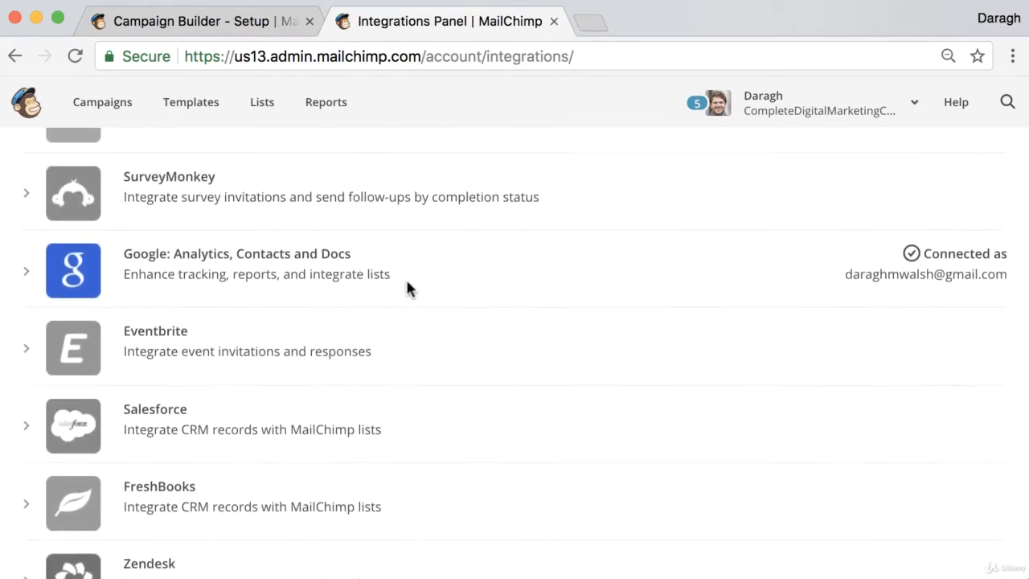
- Return to the campaign setup page, check the Google Analytics campaign title and continue to template selection
{"action": "left_click", "coordinate": [236, 30]}
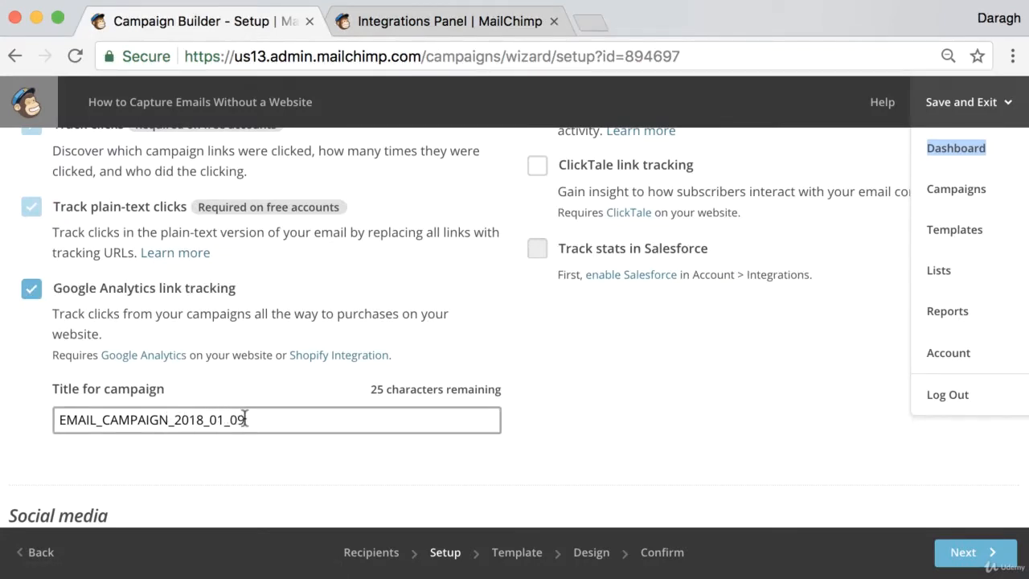
{"action": "left_click_drag", "start_coordinate": [244, 419], "coordinate": [50, 415]}
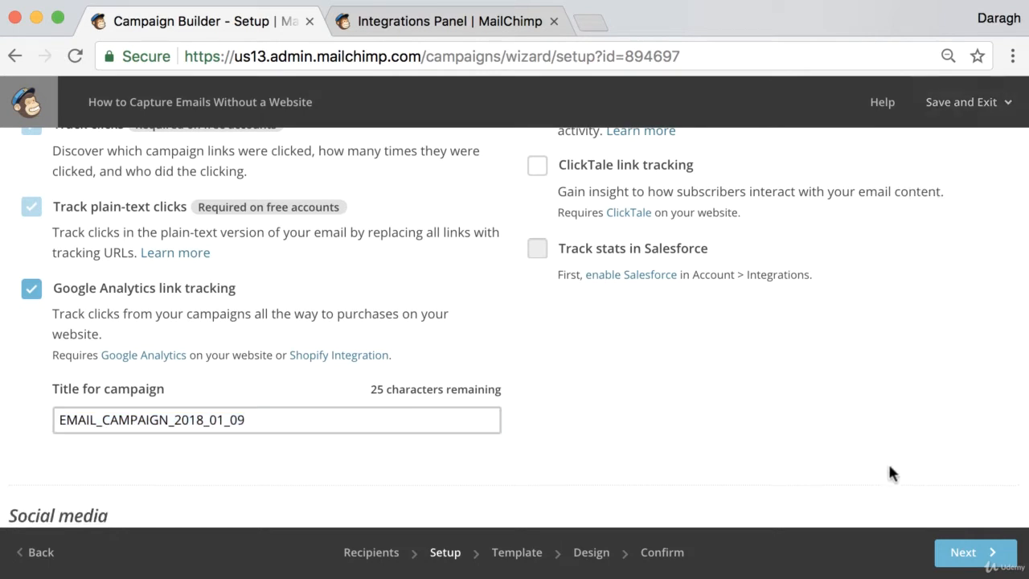
{"action": "left_click", "coordinate": [955, 552]}
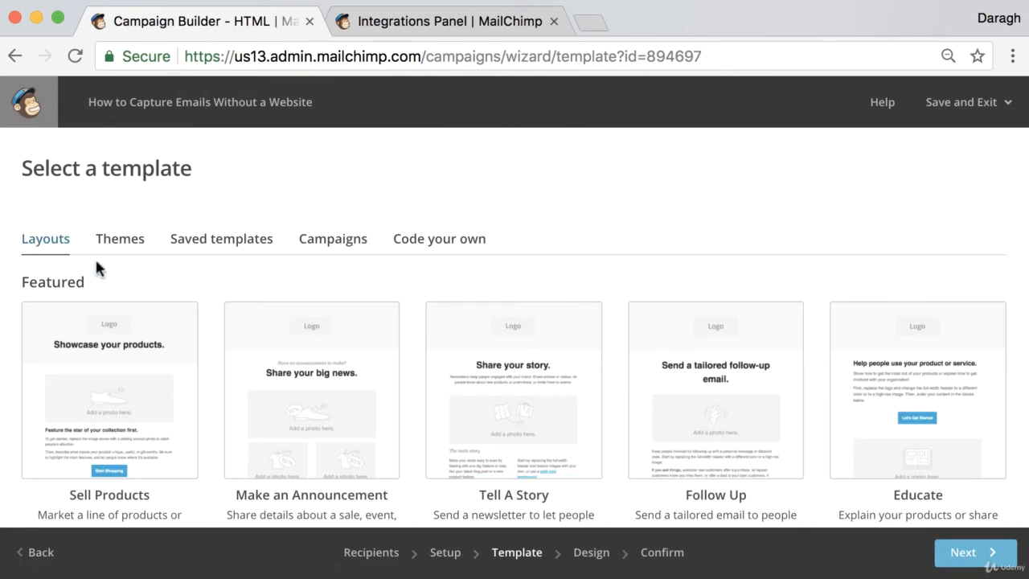
- Choose the basic Simple Text layout as the campaign's template
{"action": "left_click_drag", "start_coordinate": [27, 170], "coordinate": [219, 175]}
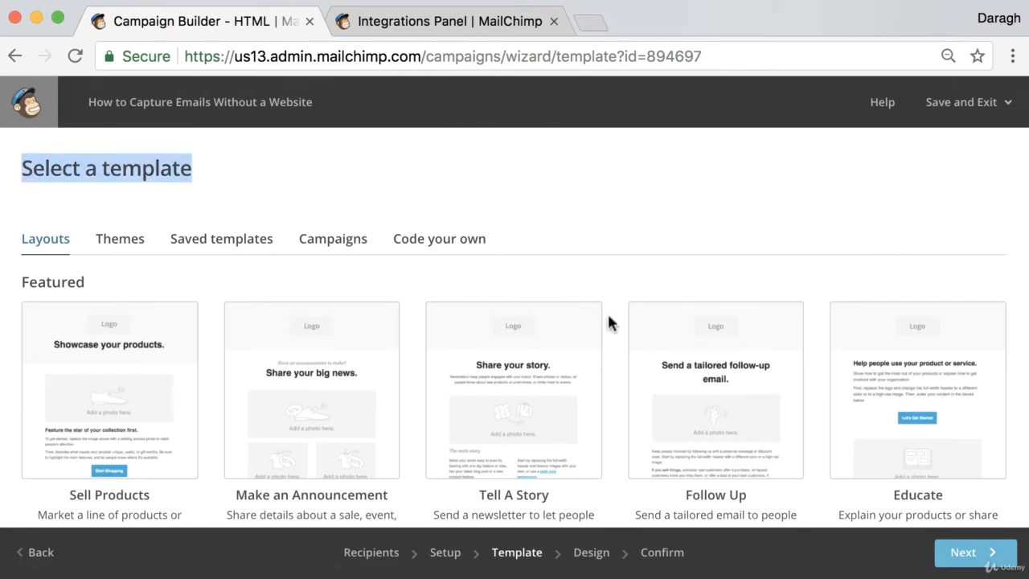
{"action": "scroll", "coordinate": [611, 274], "scroll_direction": "down", "scroll_amount": 10}
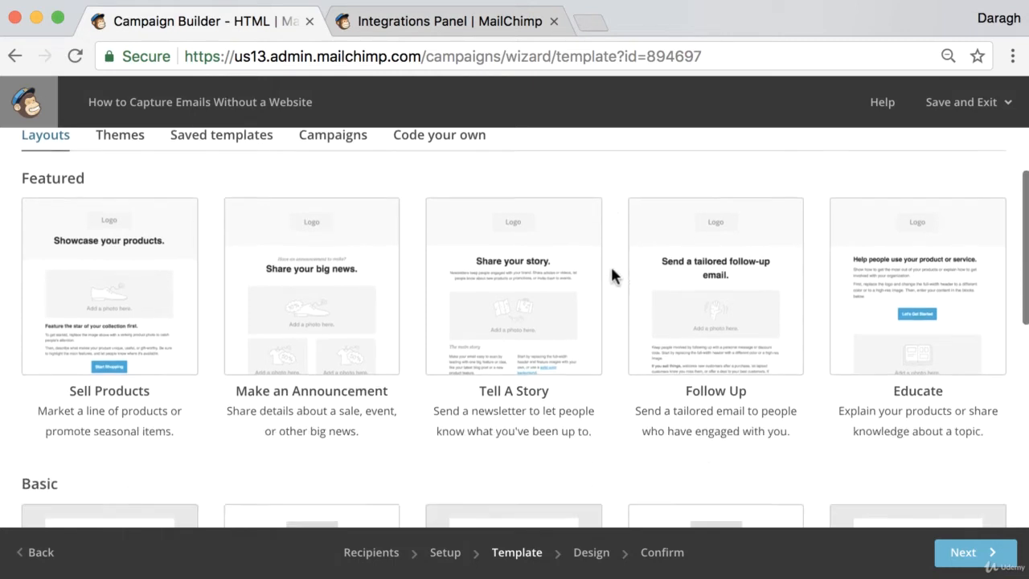
{"action": "scroll", "coordinate": [575, 301], "scroll_direction": "down", "scroll_amount": 7}
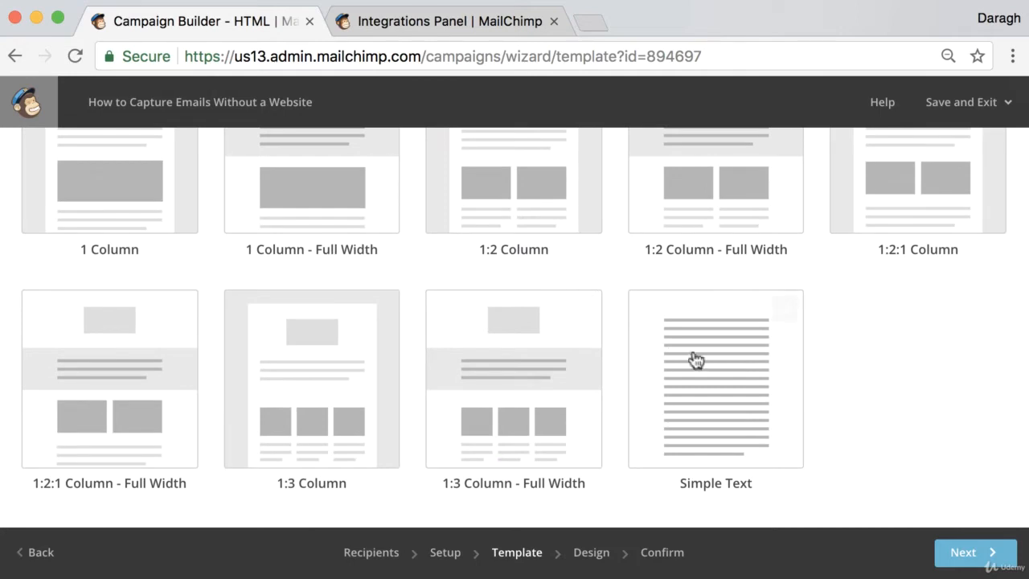
{"action": "left_click", "coordinate": [717, 381]}
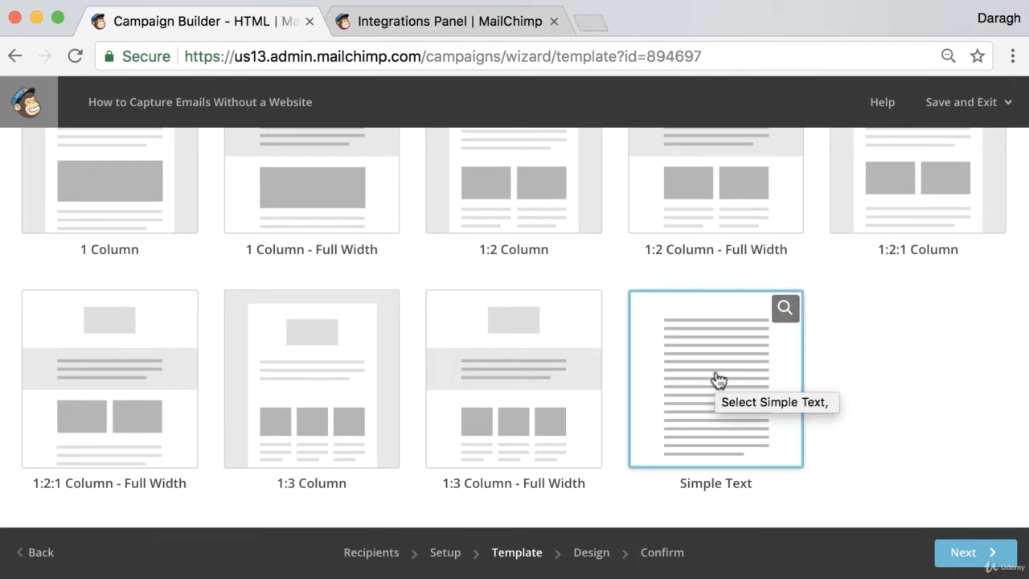
{"action": "left_click", "coordinate": [720, 380]}
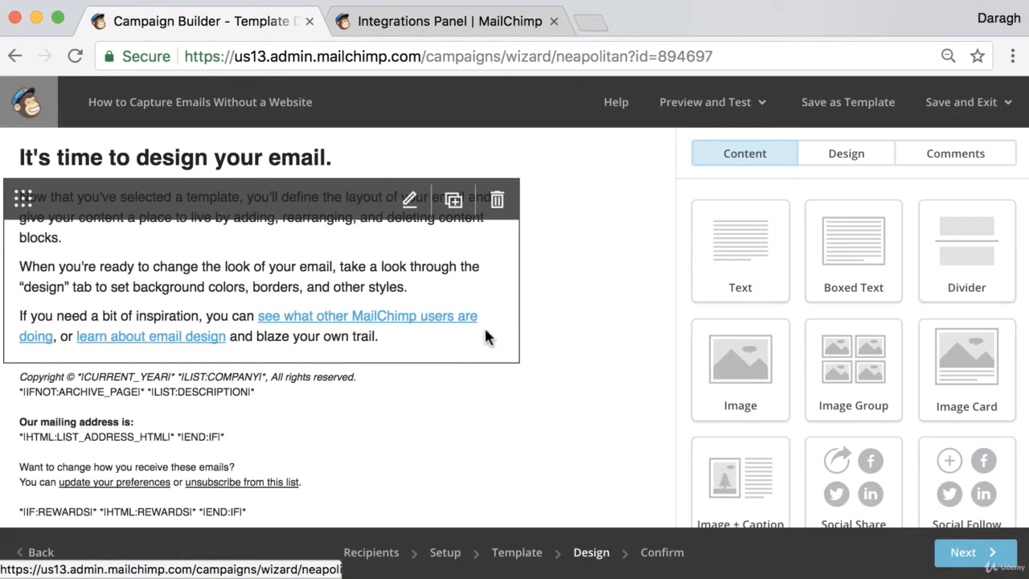
- Replace the email's heading text with "Capture emails without needing a website"
{"action": "left_click", "coordinate": [287, 165]}
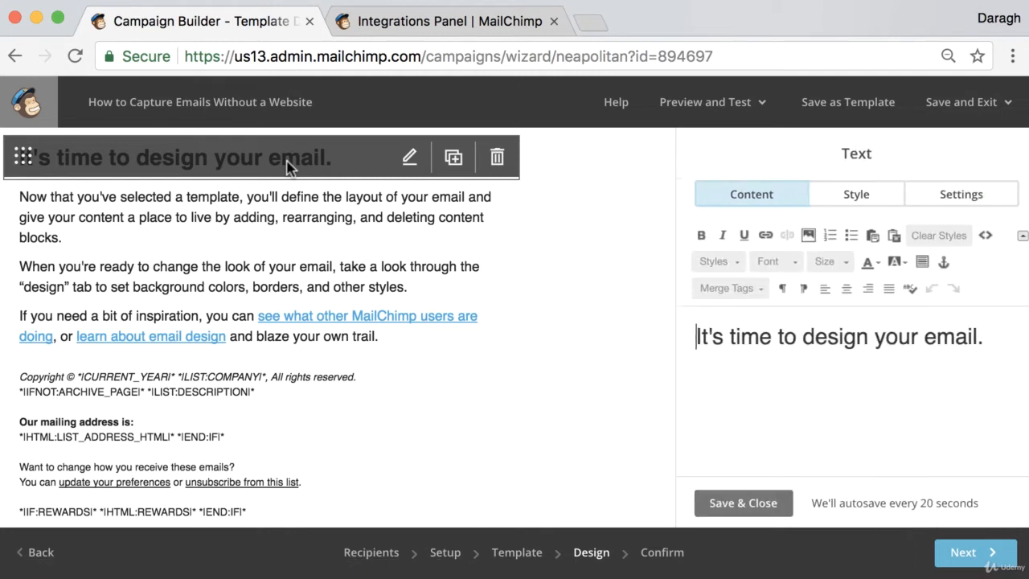
{"action": "left_click_drag", "start_coordinate": [980, 348], "coordinate": [682, 339]}
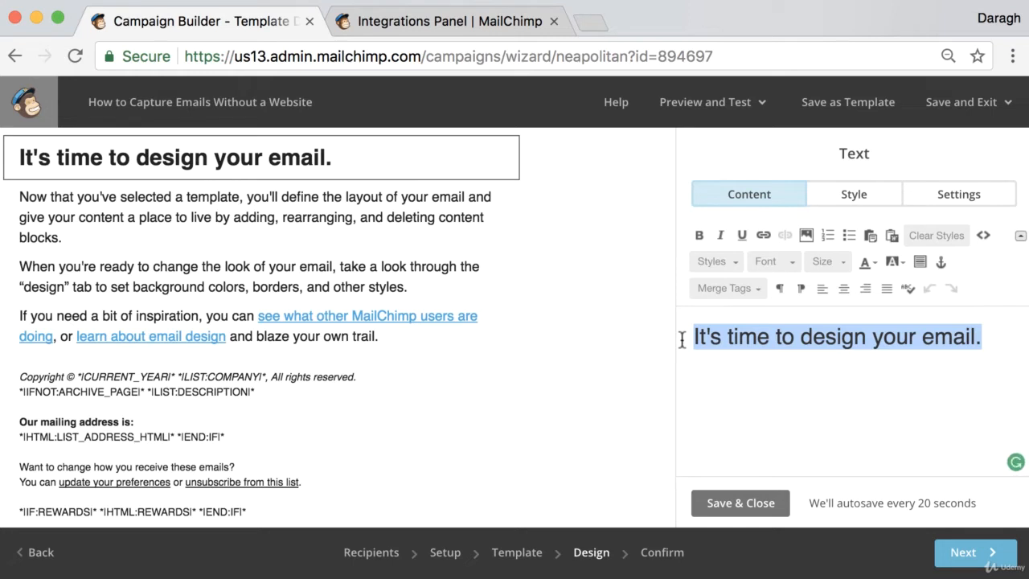
{"action": "type", "text": "Ca"}
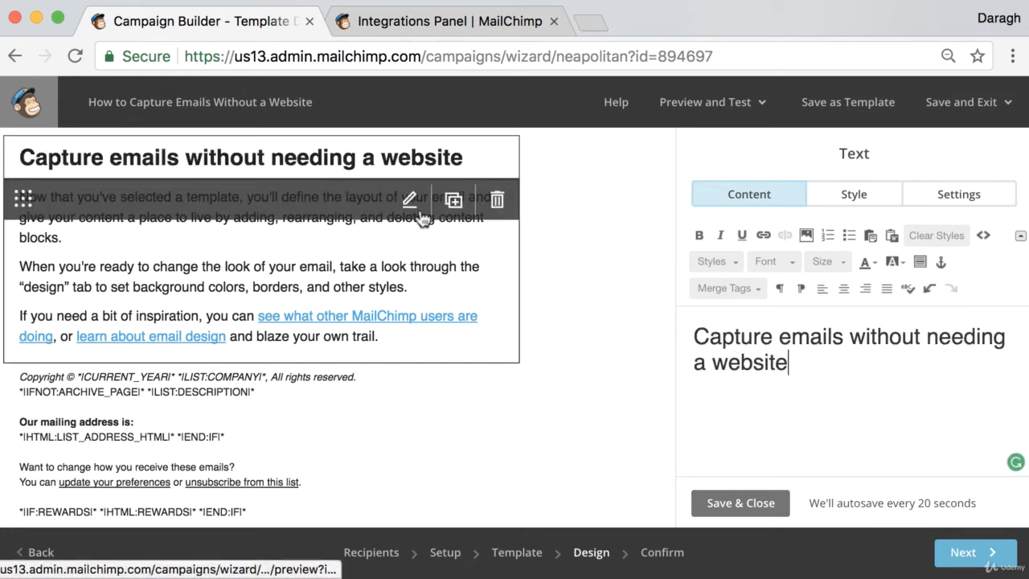
- Replace the body text with "Click below to learn how to set up a free landing page with Mailchimp so you can collect emails without needing a website"
{"action": "left_click", "coordinate": [419, 210]}
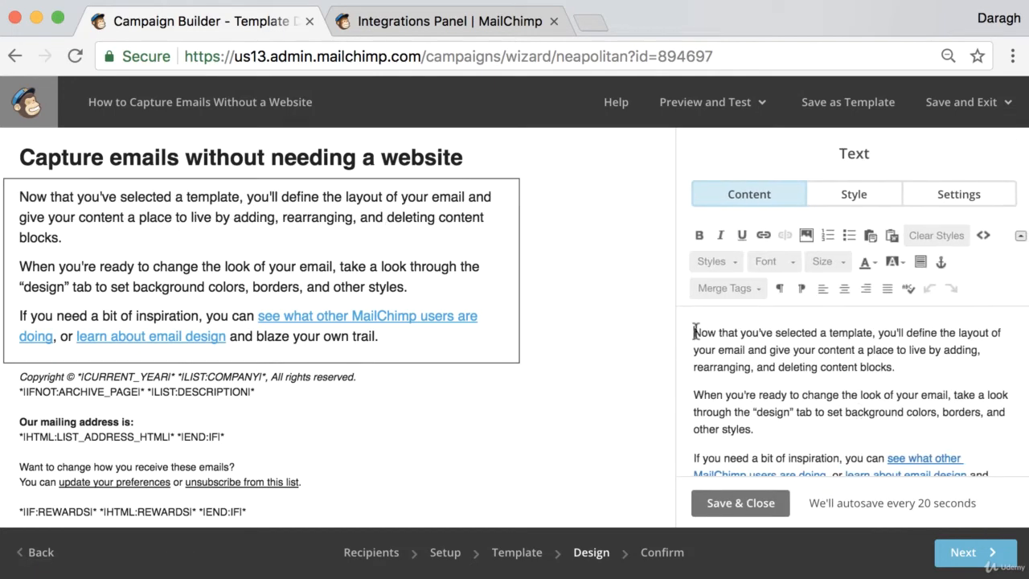
{"action": "left_click_drag", "start_coordinate": [694, 332], "coordinate": [932, 470]}
{"action": "key", "text": "BackSpace"}
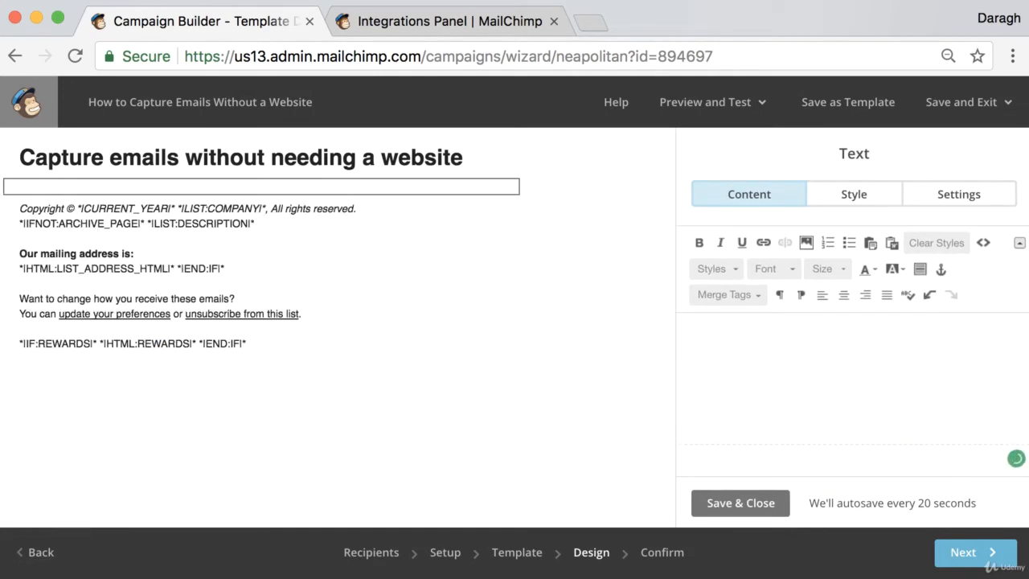
{"action": "type", "text": "Click"}
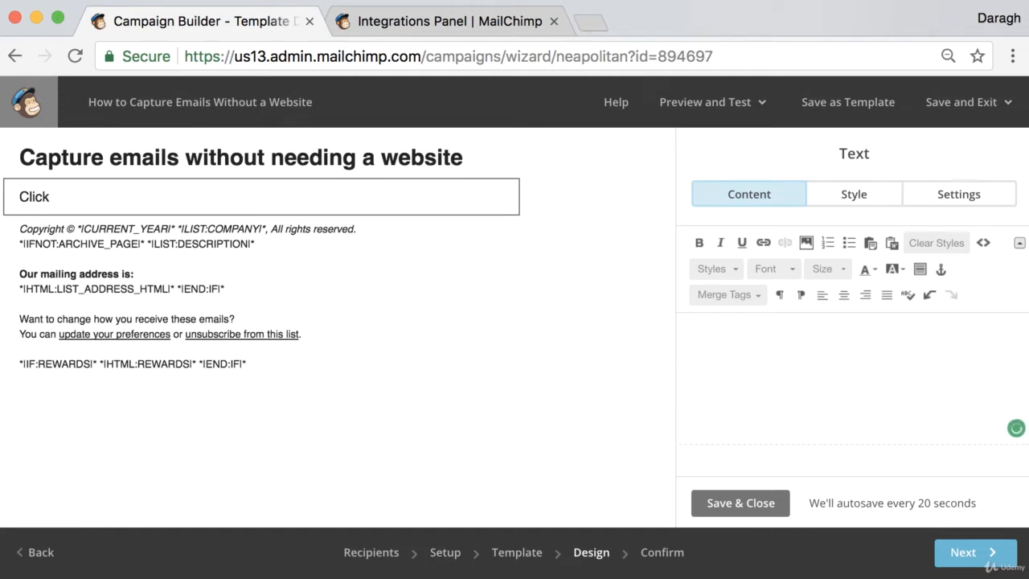
{"action": "type", "text": " below to learn how to"}
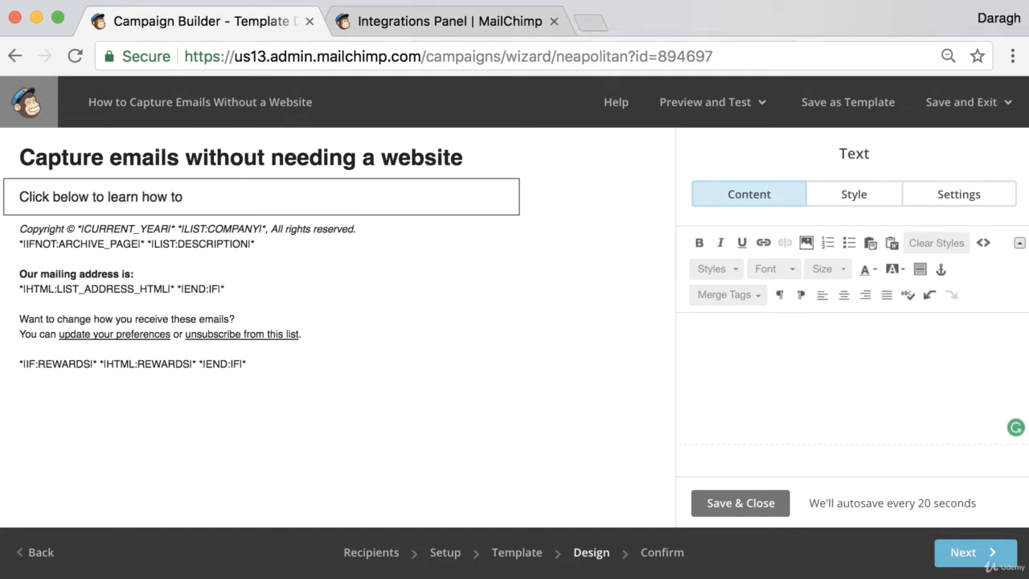
{"action": "type", "text": "  set u"}
{"action": "key", "text": "BackSpace"}
{"action": "key", "text": "BackSpace"}
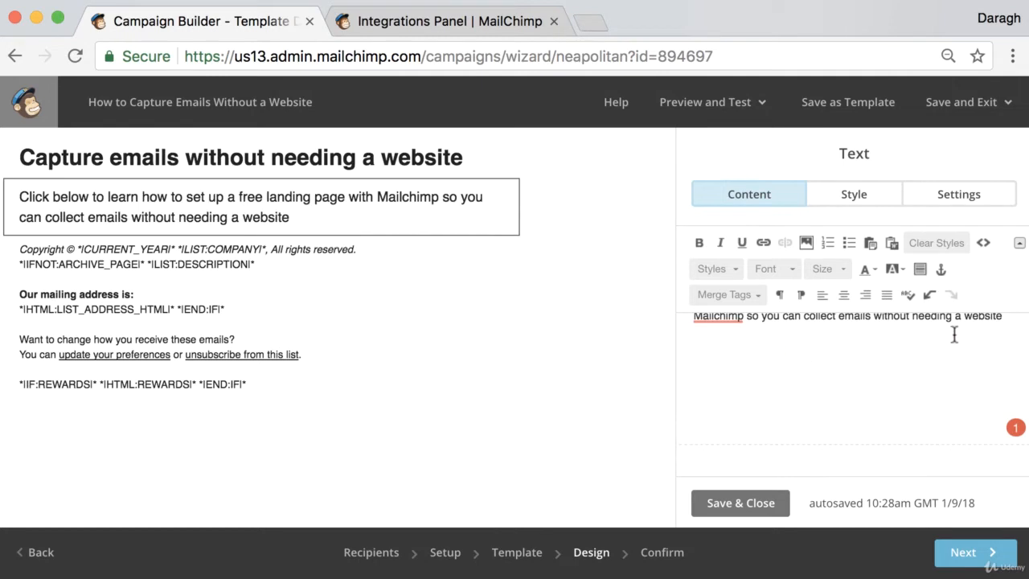
- End the body sentence with a full stop and add "website.com/link" on its own line beneath it
{"action": "left_click", "coordinate": [1005, 322]}
{"action": "key", "text": "Return"}
{"action": "key", "text": "Return"}
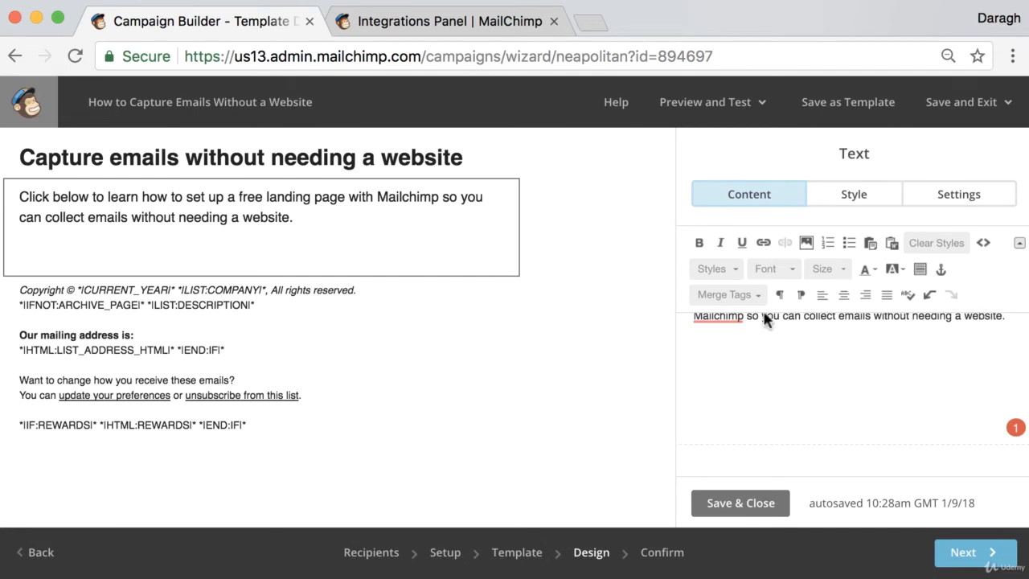
{"action": "type", "text": "website.co"}
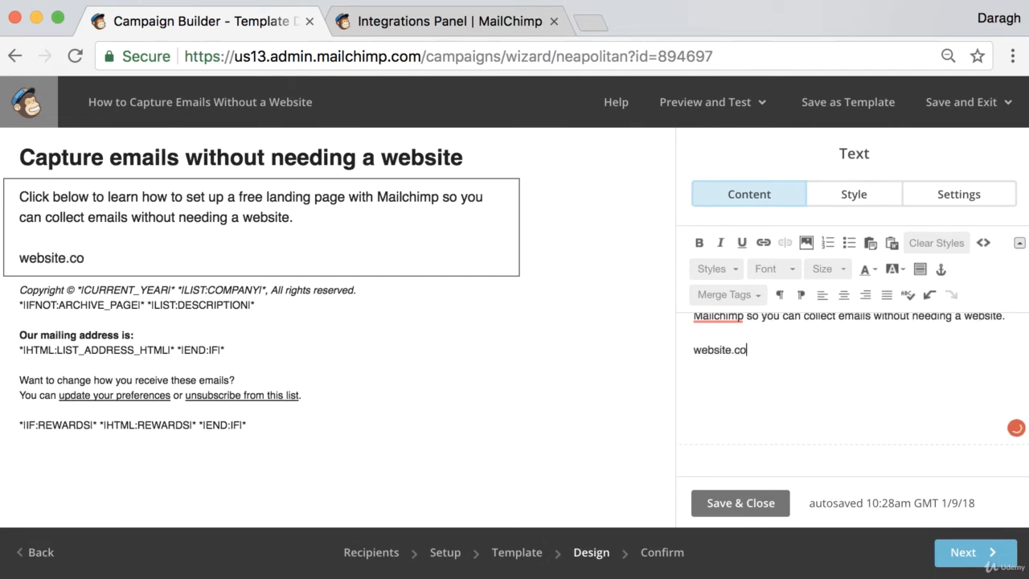
{"action": "type", "text": "m/lnik"}
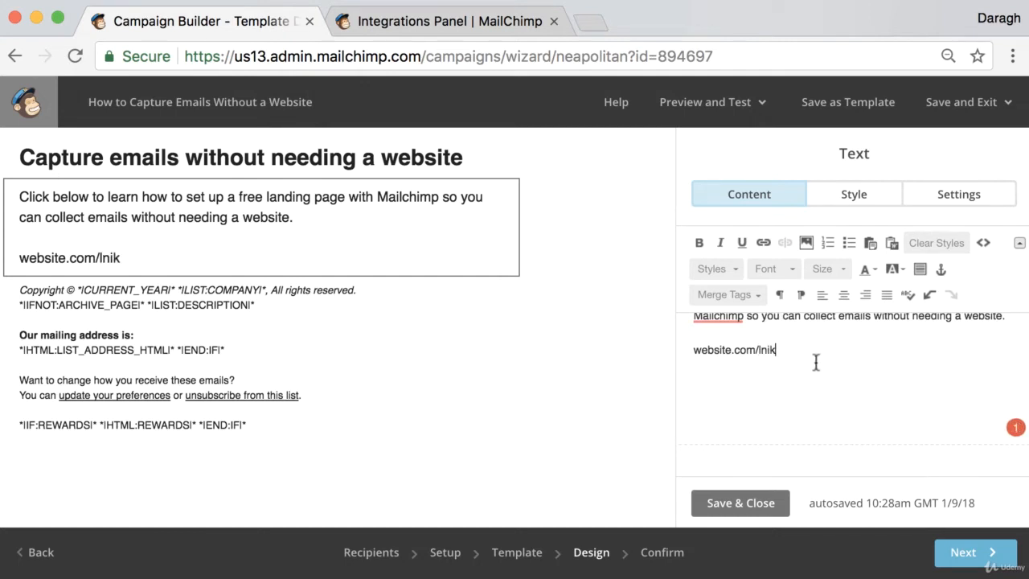
{"action": "mouse_move", "coordinate": [776, 351]}
{"action": "left_mouse_down"}
{"action": "mouse_move", "coordinate": [733, 350]}
{"action": "mouse_move", "coordinate": [760, 352]}
{"action": "left_mouse_up"}
{"action": "left_click", "coordinate": [778, 351]}
{"action": "key", "text": "BackSpace"}
{"action": "type", "text": "link"}
- Turn the "website.com/link" text into a hyperlink to the web address website.com/link
{"action": "left_click_drag", "start_coordinate": [780, 349], "coordinate": [678, 349]}
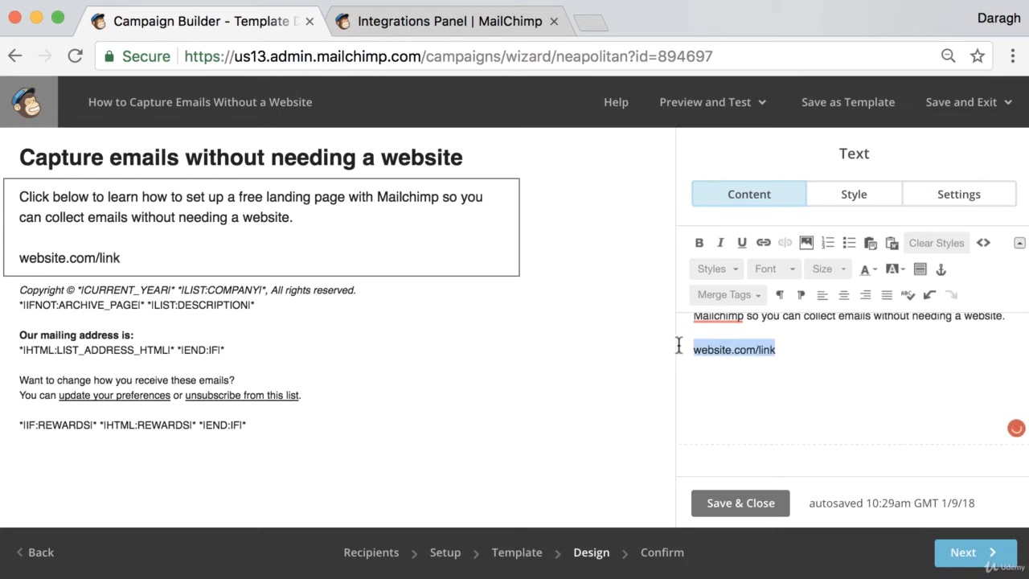
{"action": "left_click", "coordinate": [764, 242]}
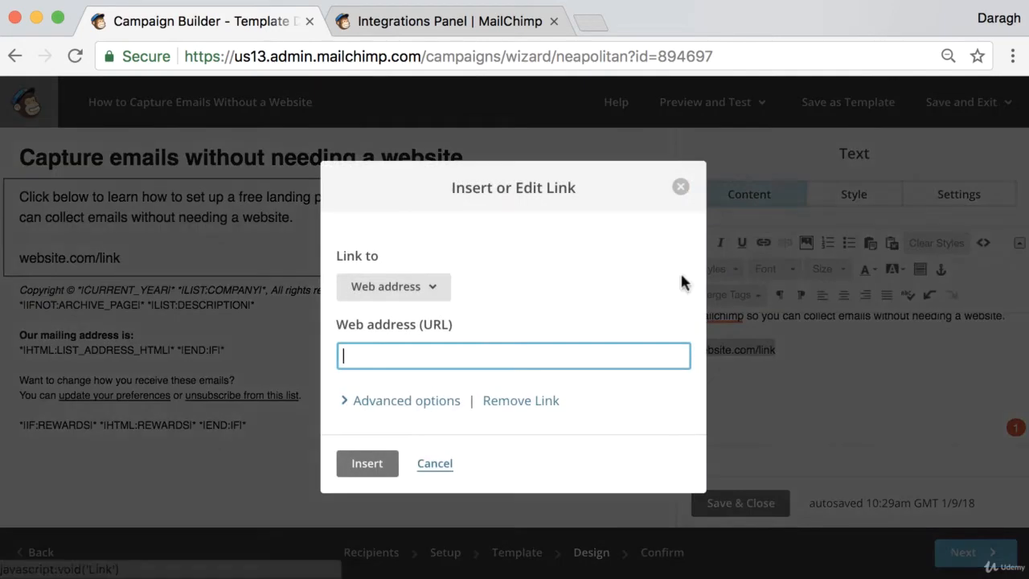
{"action": "type", "text": "web"}
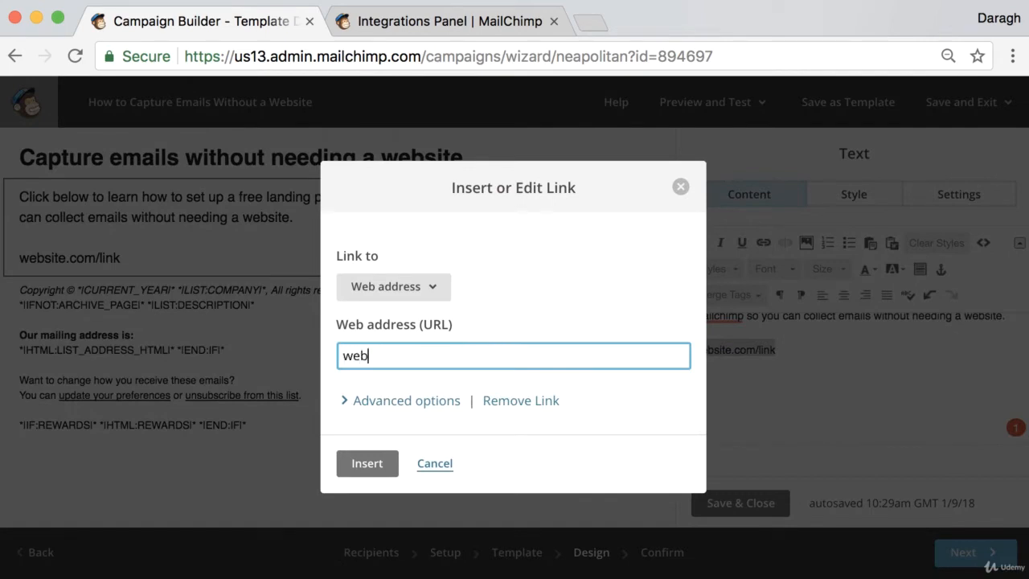
{"action": "type", "text": "site.com/link"}
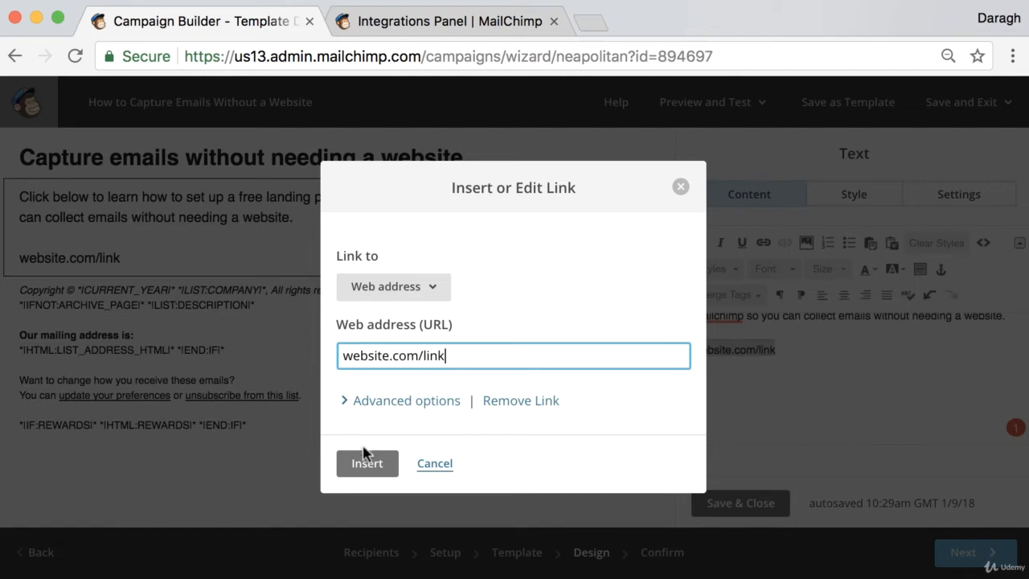
{"action": "left_click", "coordinate": [365, 460]}
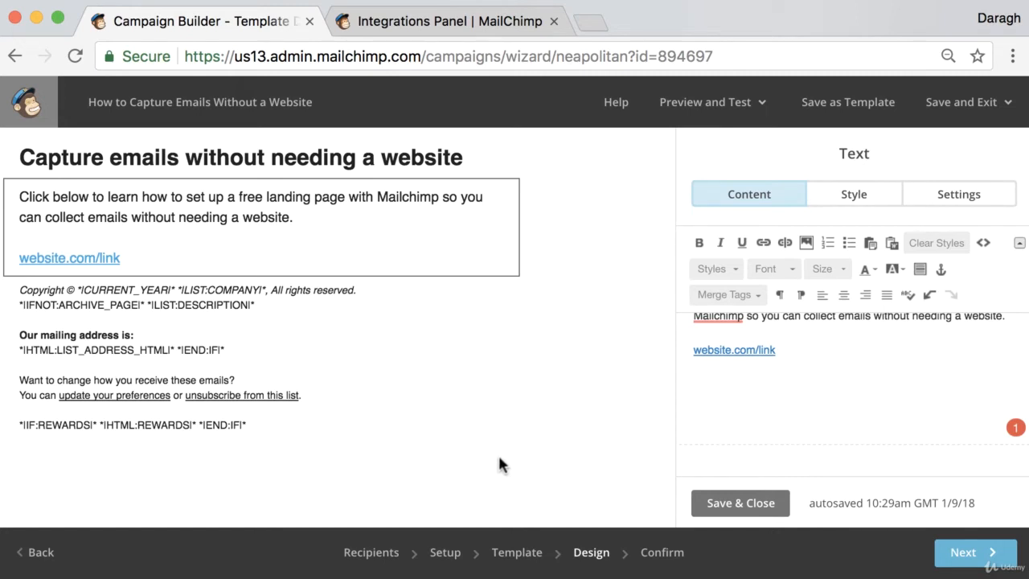
- Save the text block, then insert a button block between the body text and the footer, labelled "Learn More"
{"action": "mouse_move", "coordinate": [296, 420]}
{"action": "left_click", "coordinate": [738, 502]}
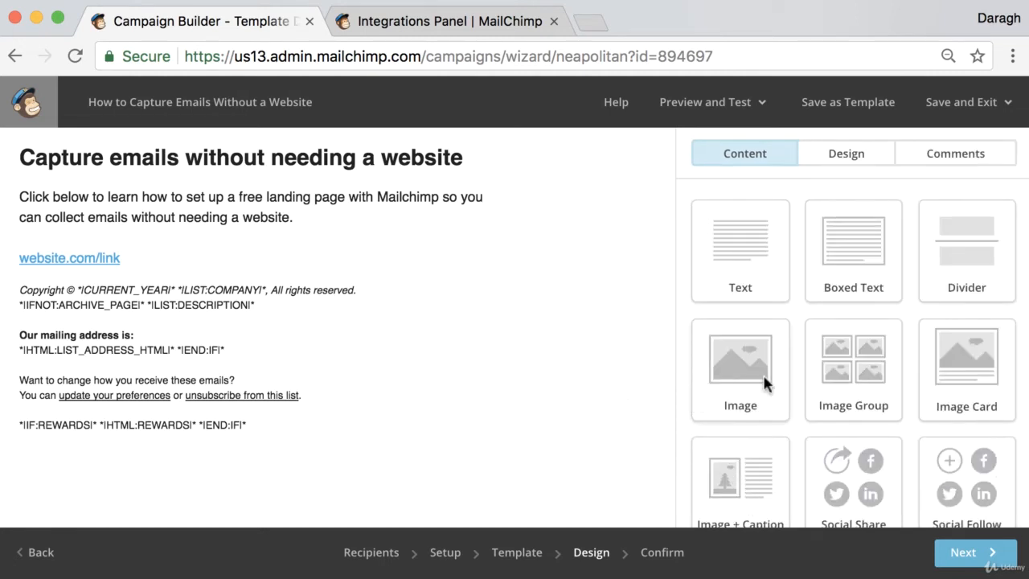
{"action": "scroll", "coordinate": [850, 356], "scroll_direction": "down", "scroll_amount": 3}
{"action": "scroll", "coordinate": [852, 359], "scroll_direction": "down", "scroll_amount": 1}
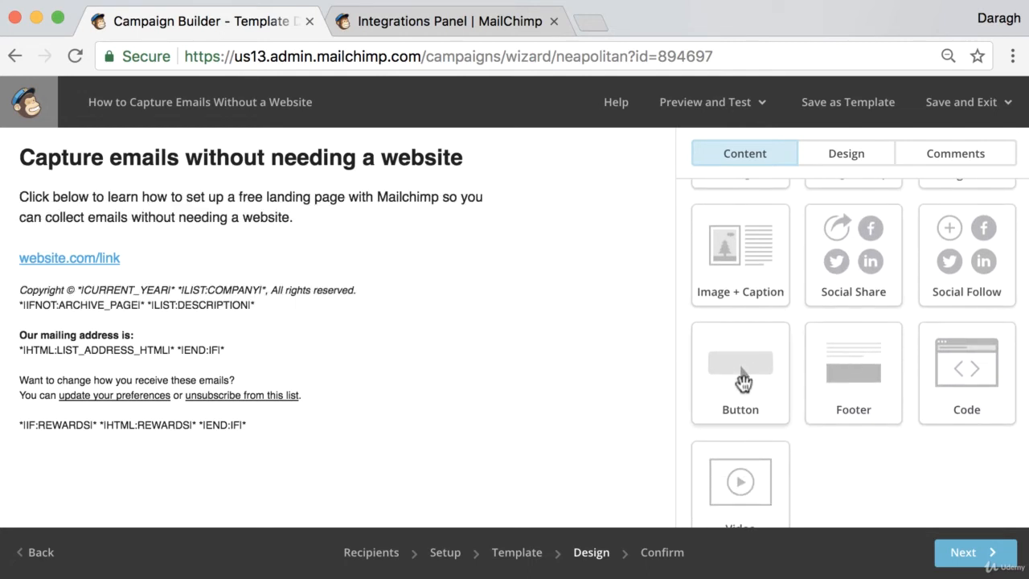
{"action": "left_click_drag", "start_coordinate": [741, 374], "coordinate": [313, 287]}
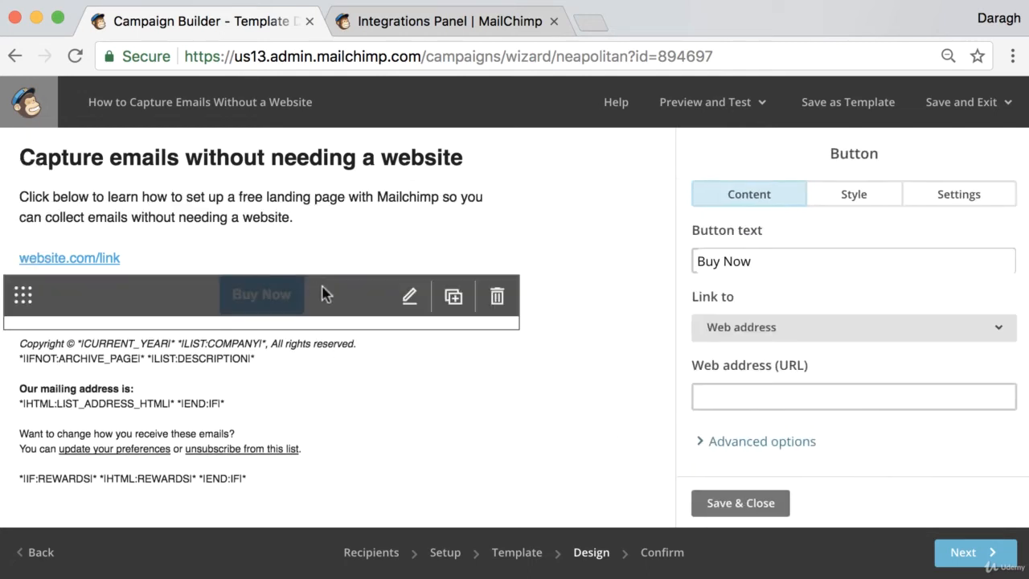
{"action": "left_click_drag", "start_coordinate": [751, 261], "coordinate": [678, 261]}
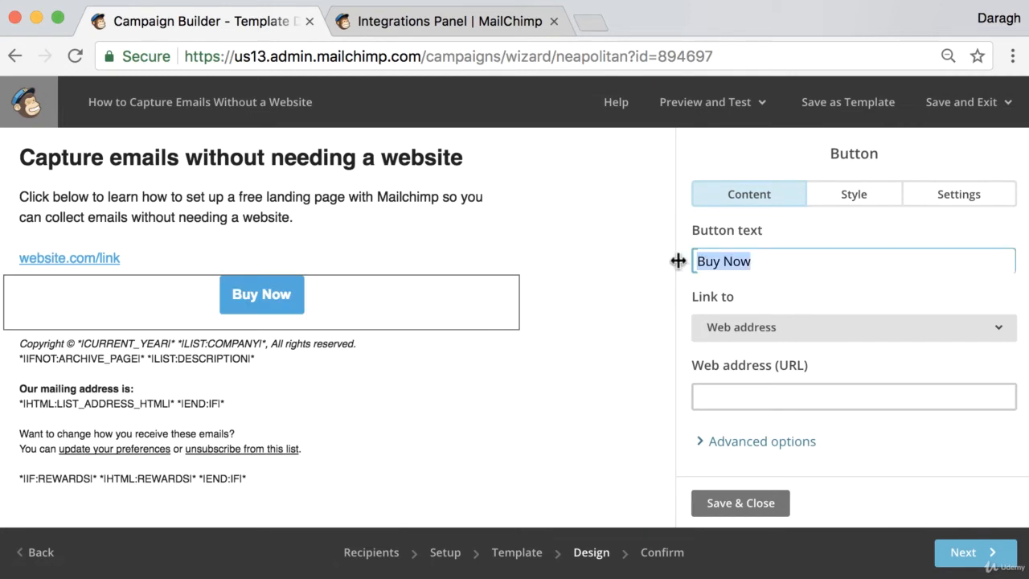
{"action": "type", "text": "Learn More"}
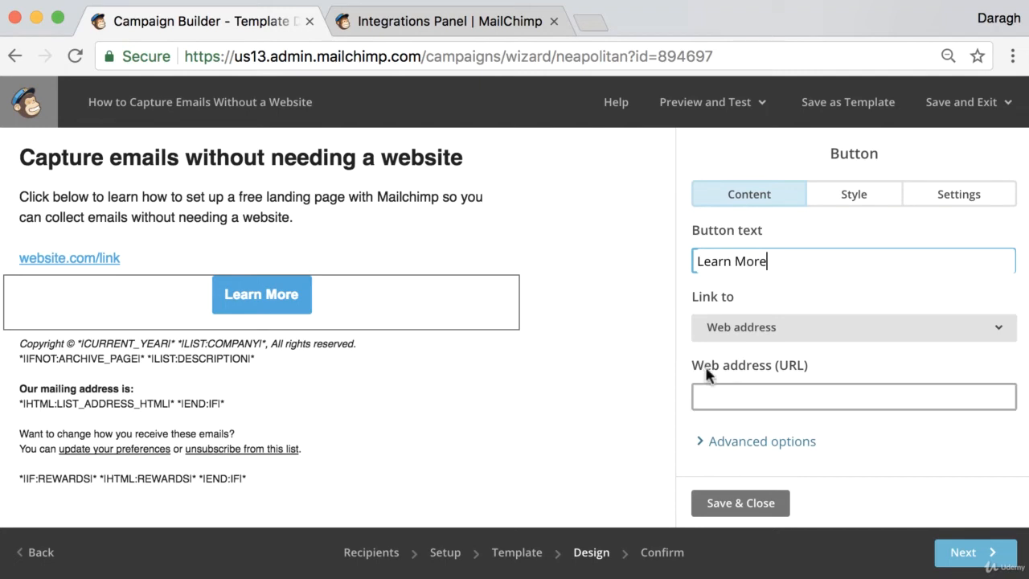
- Link the Learn More button to the web address website.com/link and save the button block
{"action": "left_click", "coordinate": [747, 396]}
{"action": "type", "text": "website"}
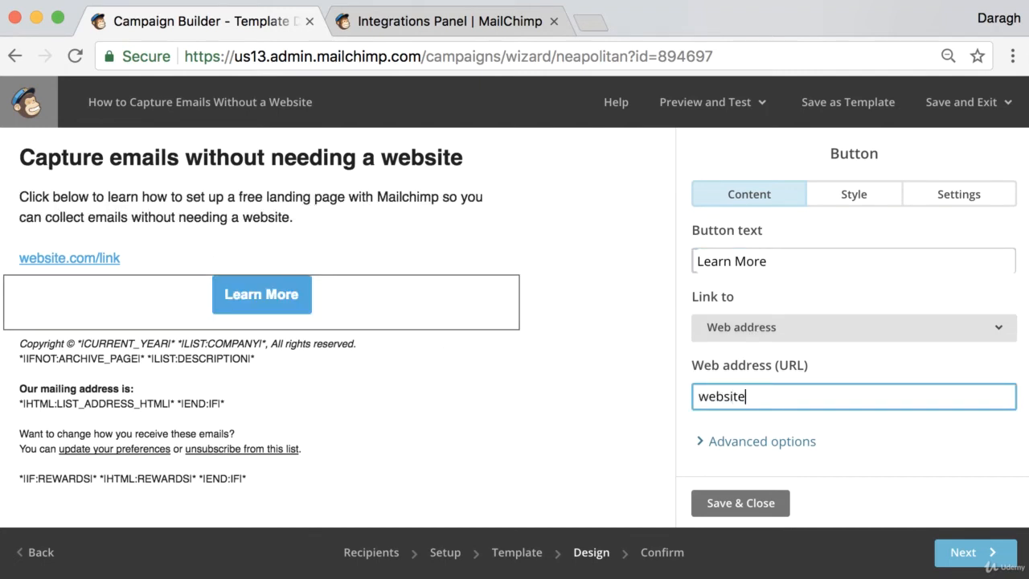
{"action": "type", "text": ".com/lilenk"}
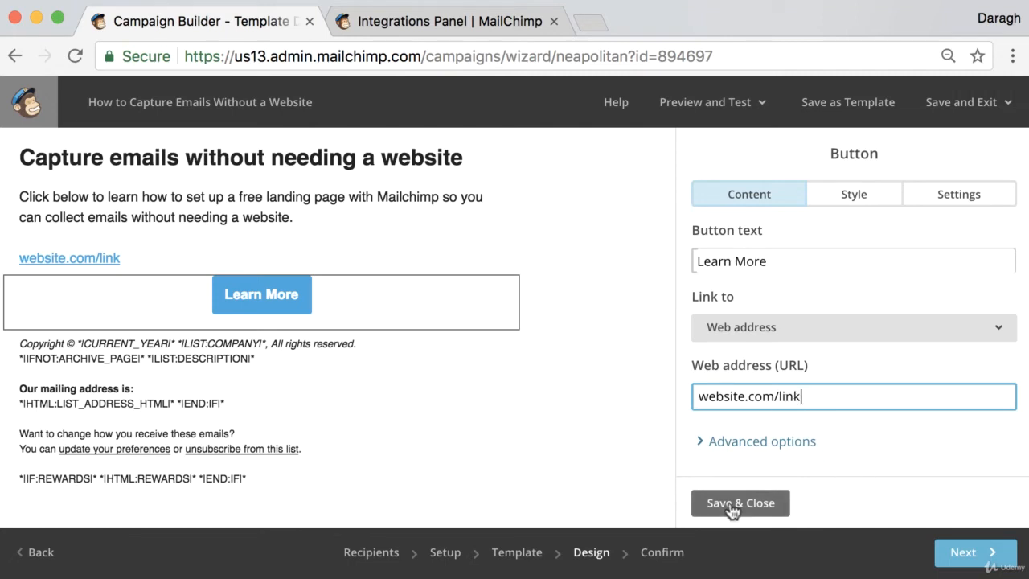
{"action": "left_click", "coordinate": [740, 503]}
- Delete the website.com/link line from the body text, save the block and continue to the campaign confirmation page
{"action": "left_click", "coordinate": [289, 244]}
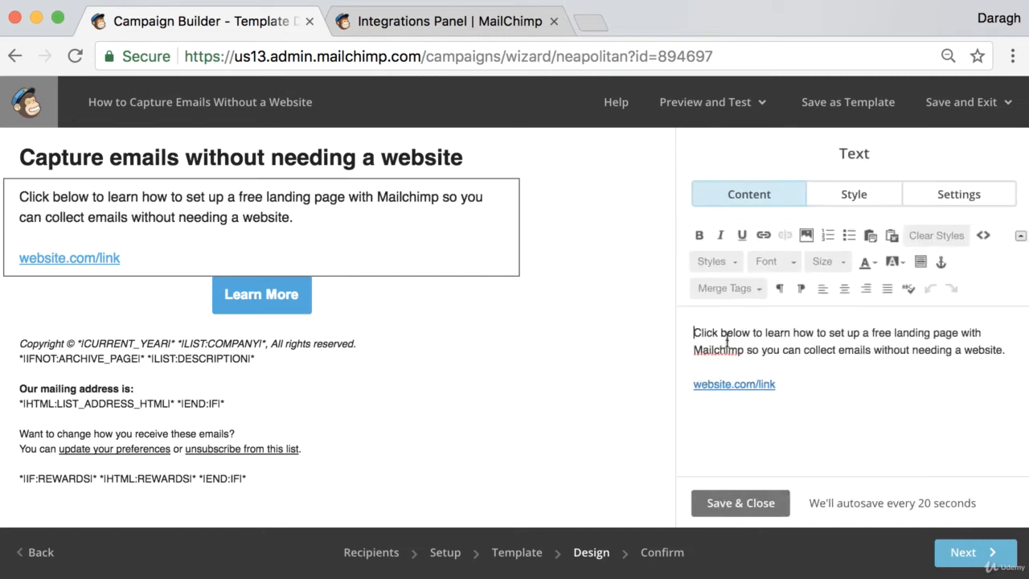
{"action": "left_click_drag", "start_coordinate": [777, 382], "coordinate": [678, 381]}
{"action": "key", "text": "BackSpace"}
{"action": "key", "text": "BackSpace"}
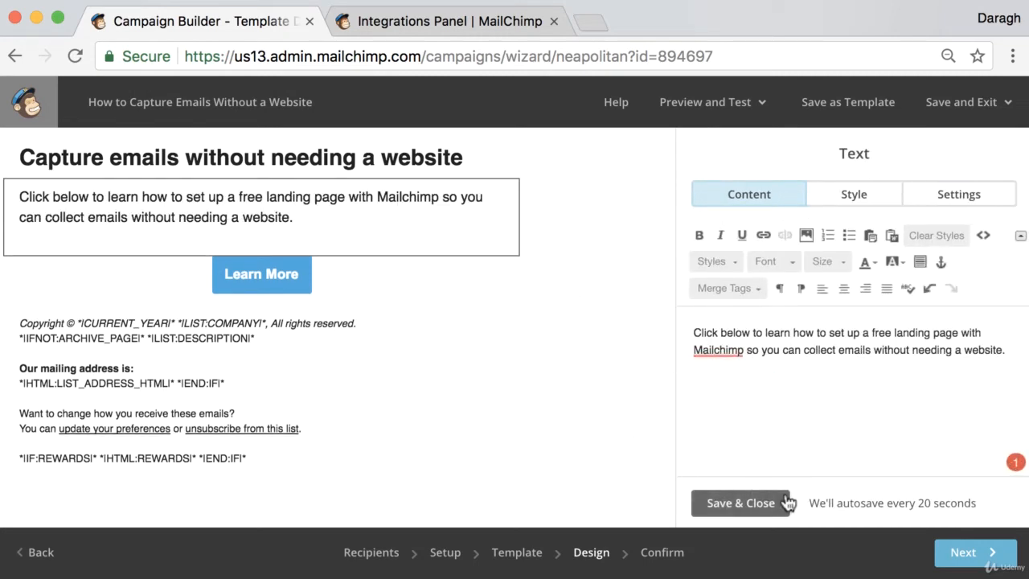
{"action": "left_click", "coordinate": [741, 503]}
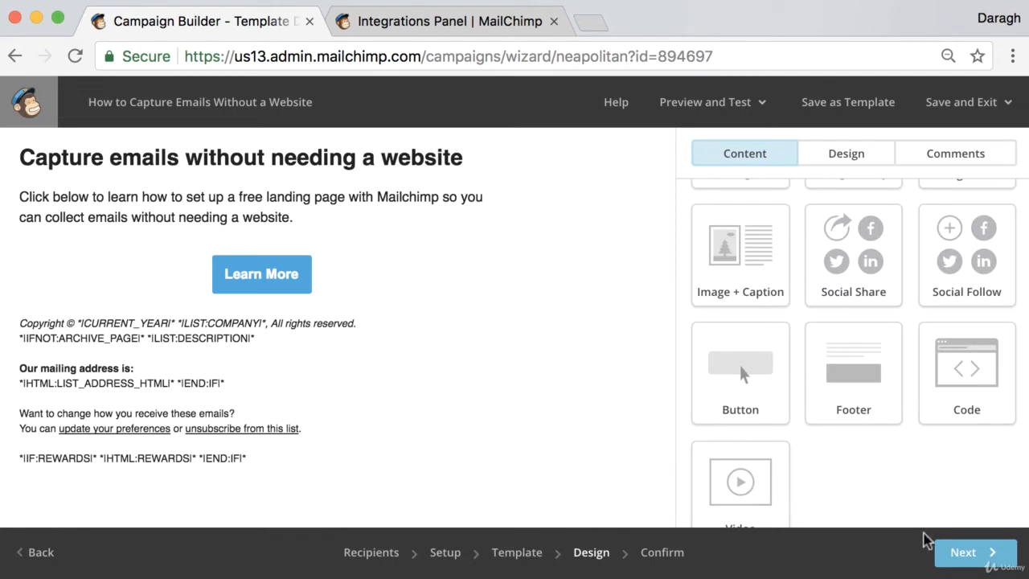
{"action": "left_click", "coordinate": [957, 558]}
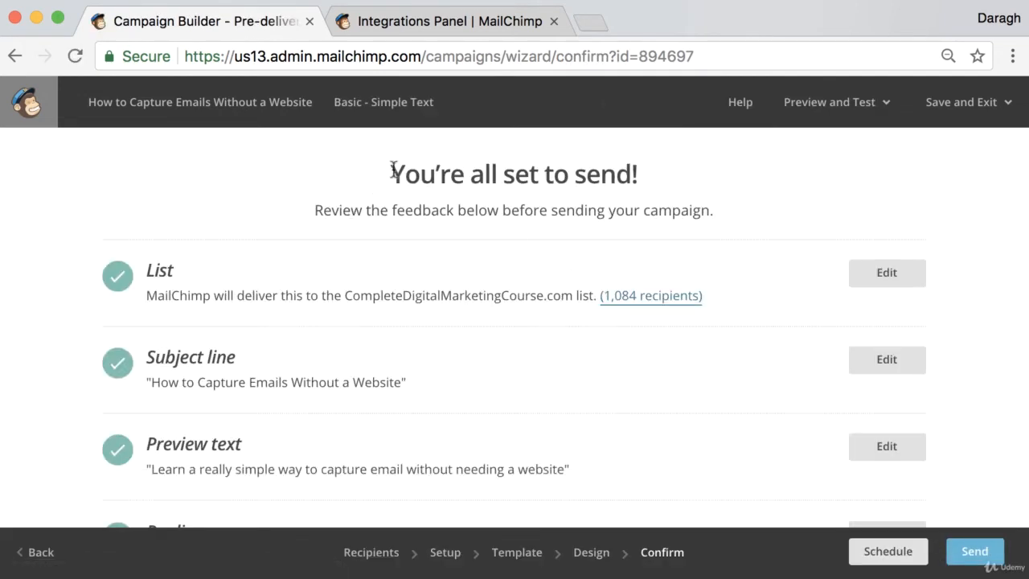
- Review the campaign's pre-send checklist and close the Integrations Panel browser tab
{"action": "left_click_drag", "start_coordinate": [390, 168], "coordinate": [689, 183]}
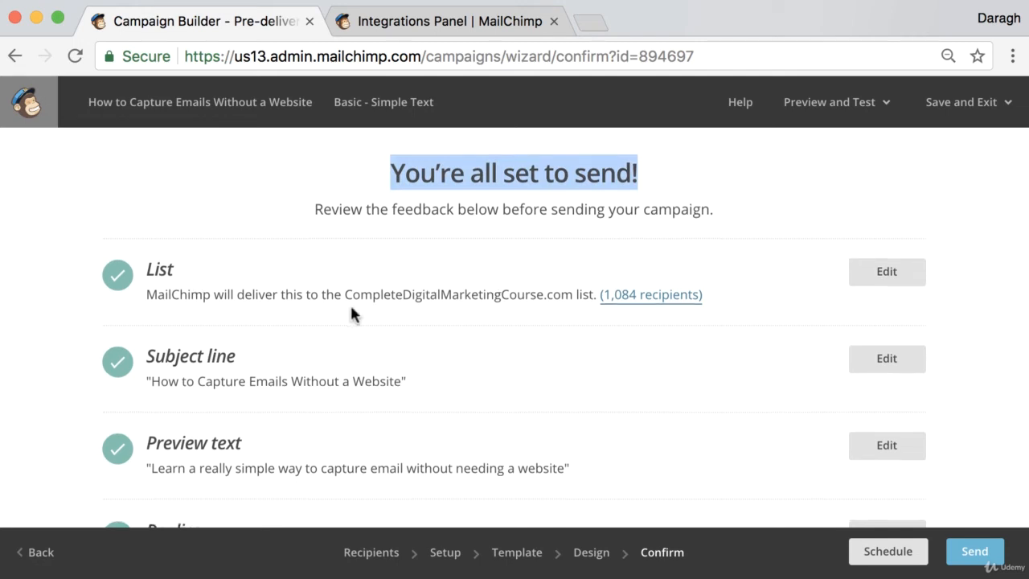
{"action": "scroll", "coordinate": [356, 309], "scroll_direction": "down", "scroll_amount": 4}
{"action": "scroll", "coordinate": [353, 310], "scroll_direction": "up", "scroll_amount": 4}
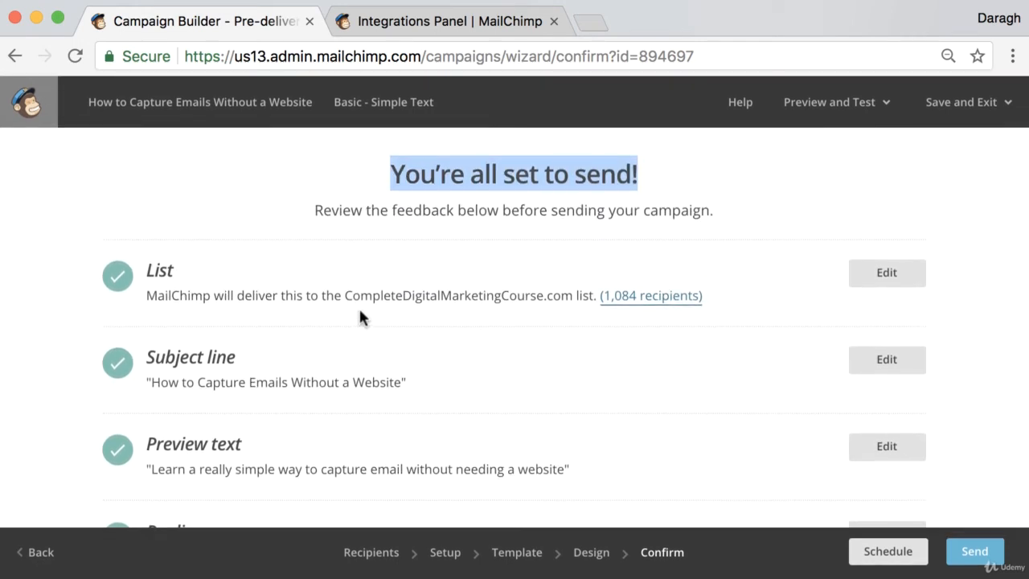
{"action": "left_click", "coordinate": [553, 21]}
{"action": "left_click", "coordinate": [809, 178]}
{"action": "scroll", "coordinate": [809, 178], "scroll_direction": "down", "scroll_amount": 1}
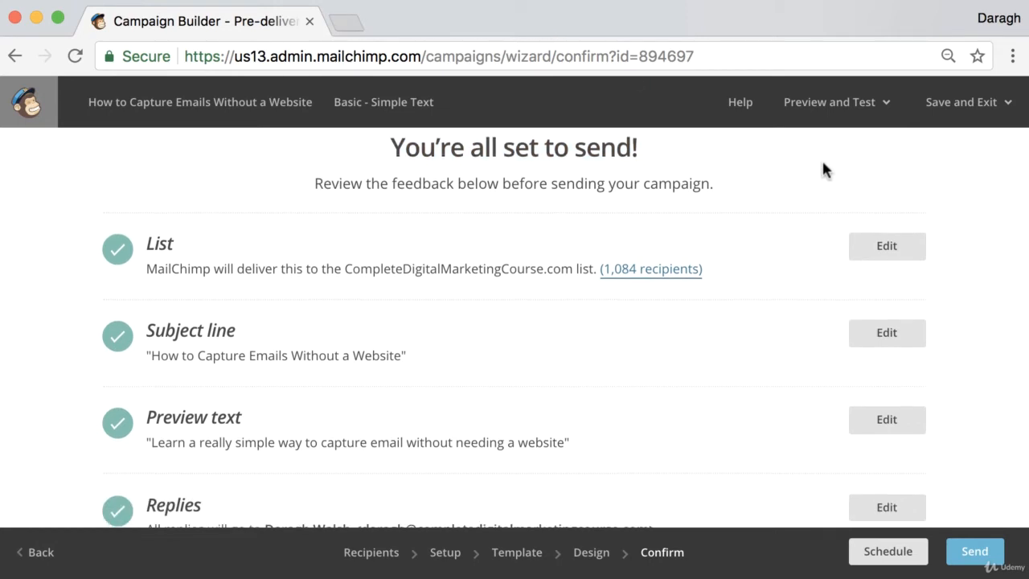
- Send a test email of the campaign to the prefilled recipient address and dismiss the confirmation
{"action": "left_click", "coordinate": [868, 112]}
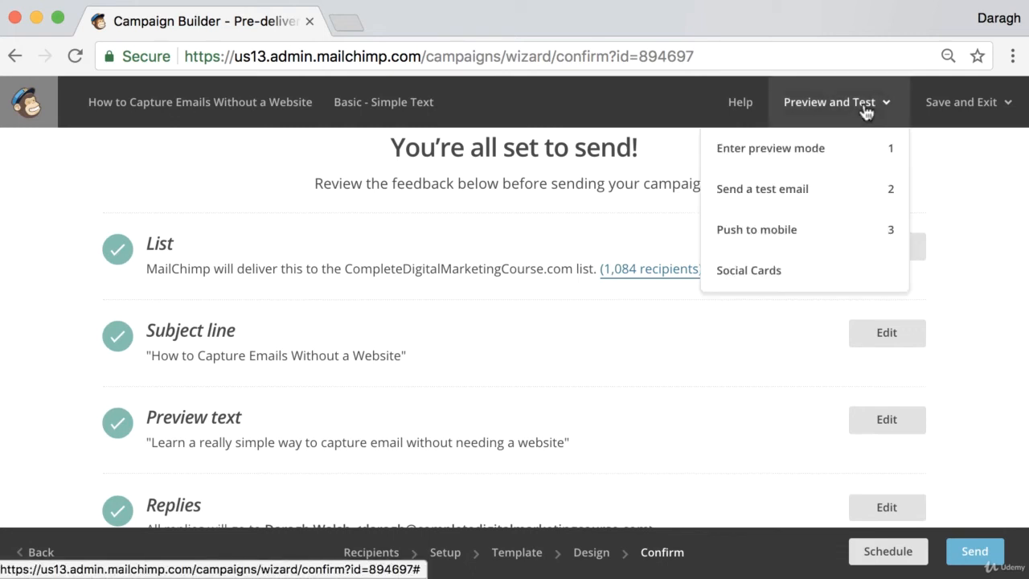
{"action": "left_click", "coordinate": [810, 195]}
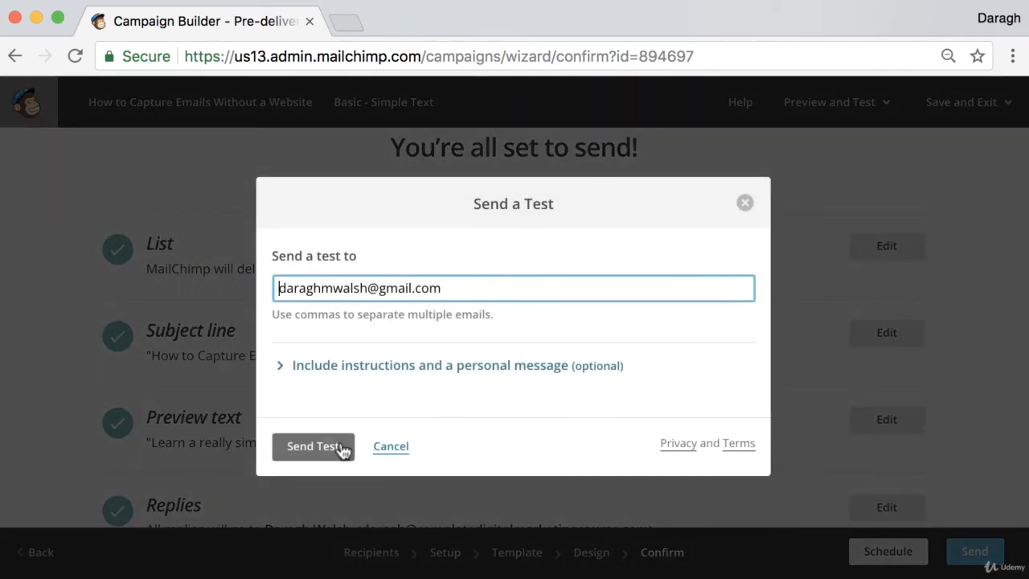
{"action": "left_click", "coordinate": [310, 449]}
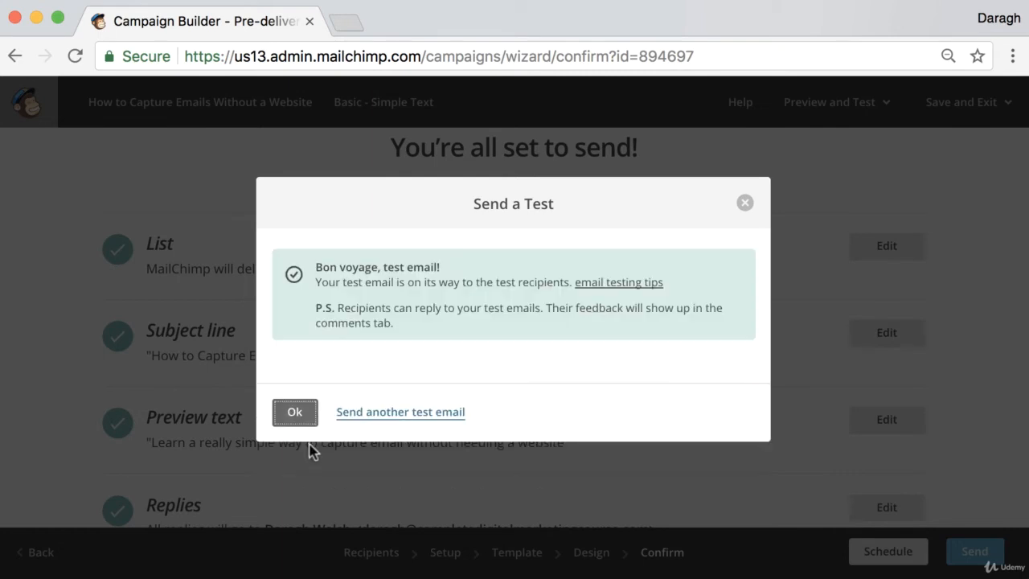
{"action": "left_click", "coordinate": [295, 413]}
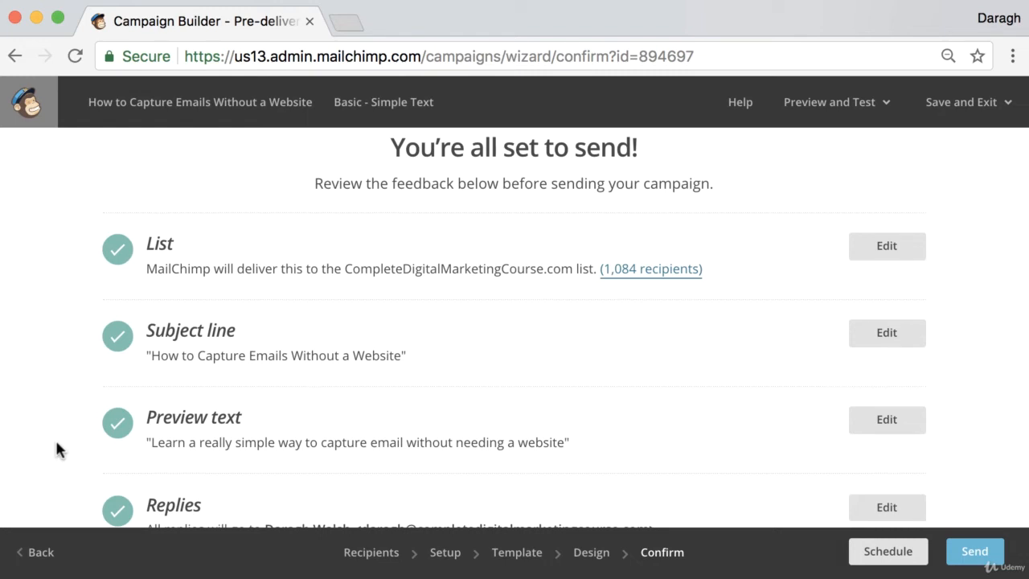
- Open gmail.com in a new browser tab and open the "[Test] How to Capture Emails Without a Website" message from the reloaded SaneLater label
{"action": "left_click", "coordinate": [347, 23]}
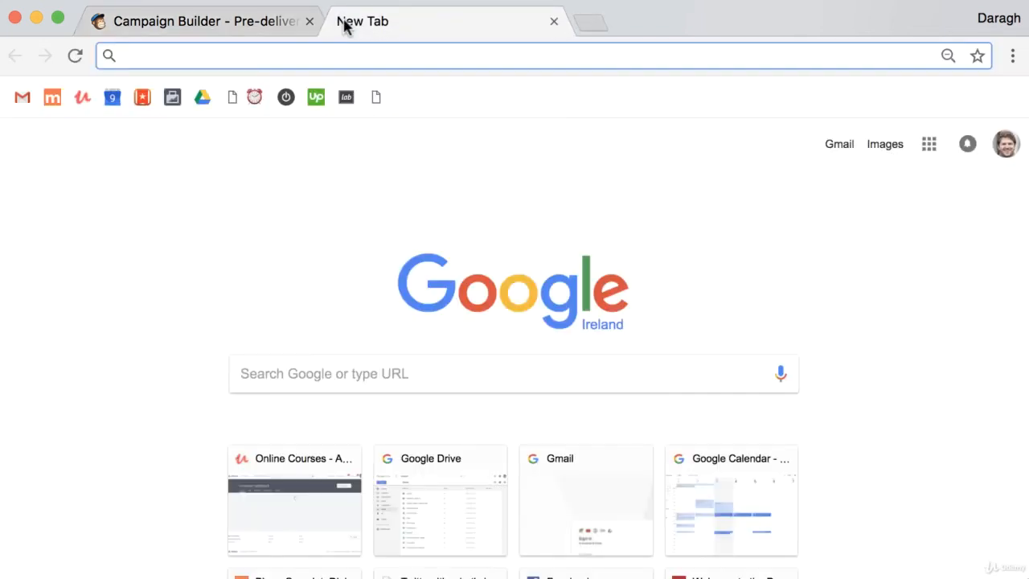
{"action": "type", "text": "gmail.com"}
{"action": "key", "text": "Return"}
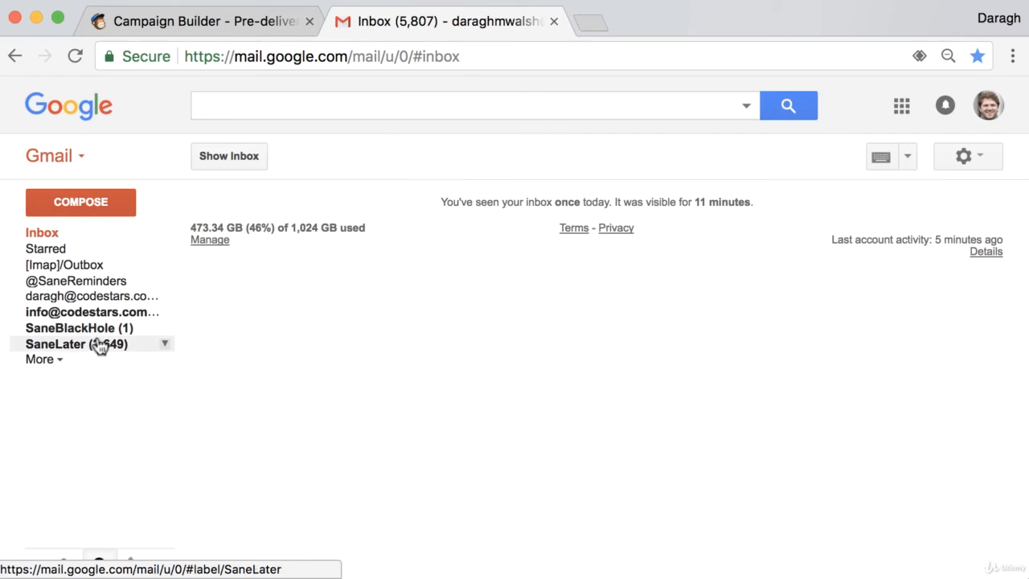
{"action": "left_click", "coordinate": [104, 344]}
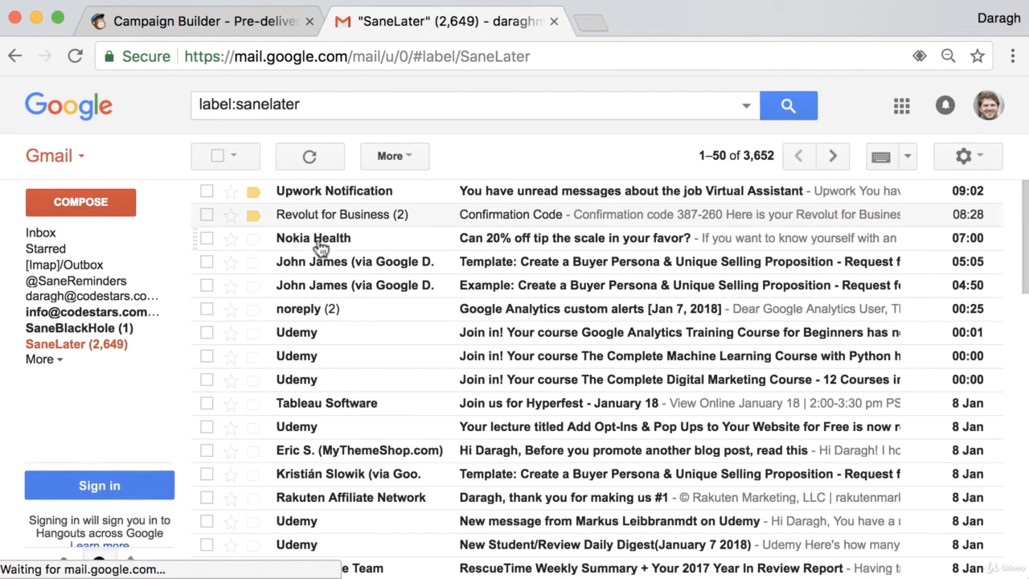
{"action": "left_click", "coordinate": [75, 56]}
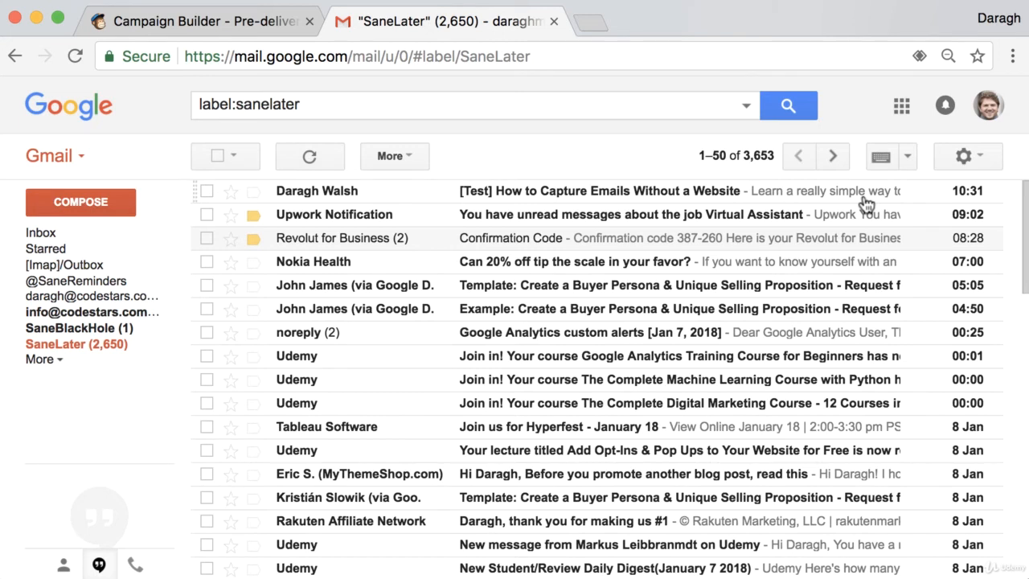
{"action": "left_click", "coordinate": [573, 199]}
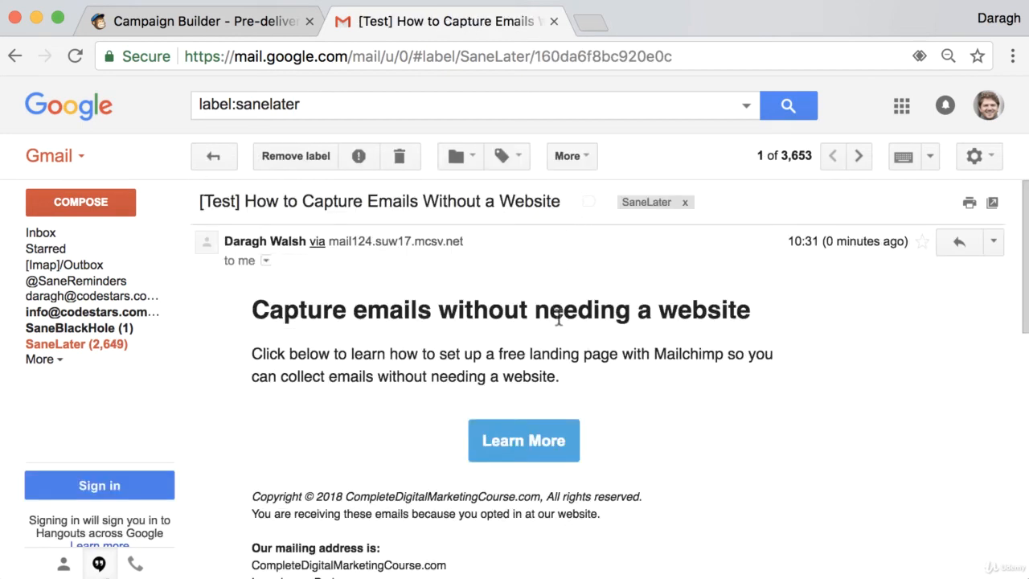
- Examine the test email's content, check where its Learn More button leads, and return to the email
{"action": "scroll", "coordinate": [559, 318], "scroll_direction": "down", "scroll_amount": 5}
{"action": "scroll", "coordinate": [555, 325], "scroll_direction": "up", "scroll_amount": 2}
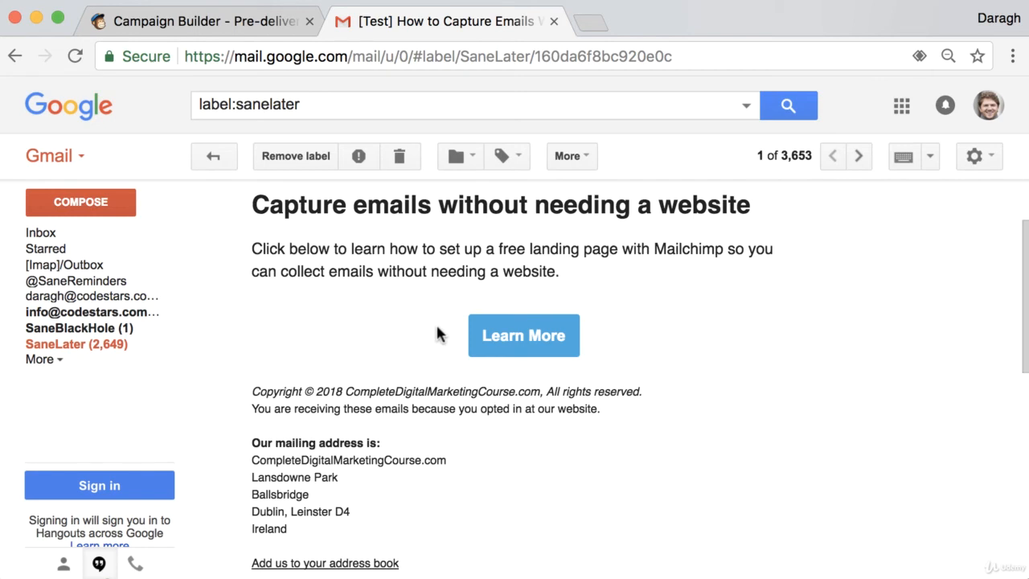
{"action": "left_click", "coordinate": [528, 344]}
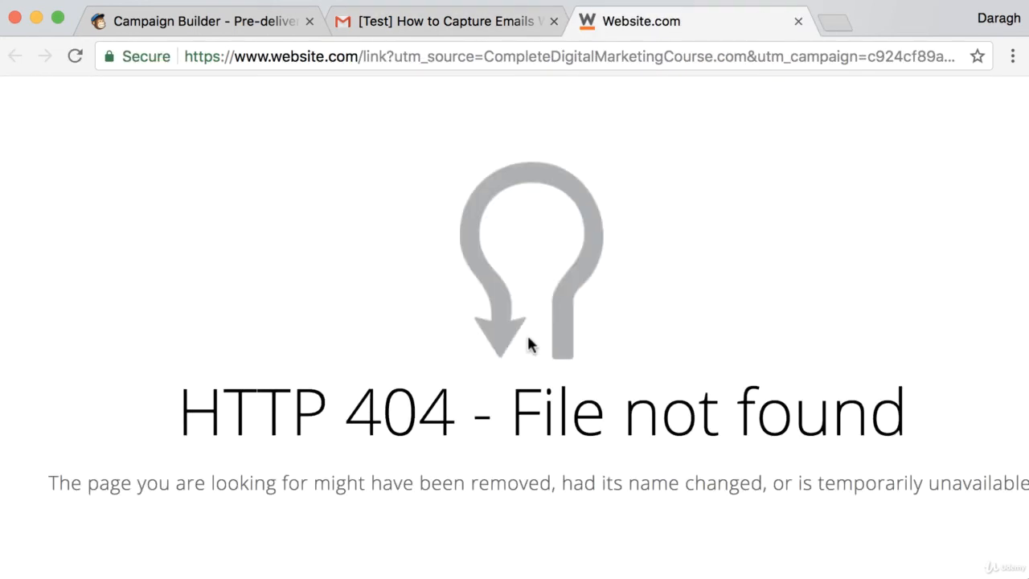
{"action": "left_click", "coordinate": [484, 25]}
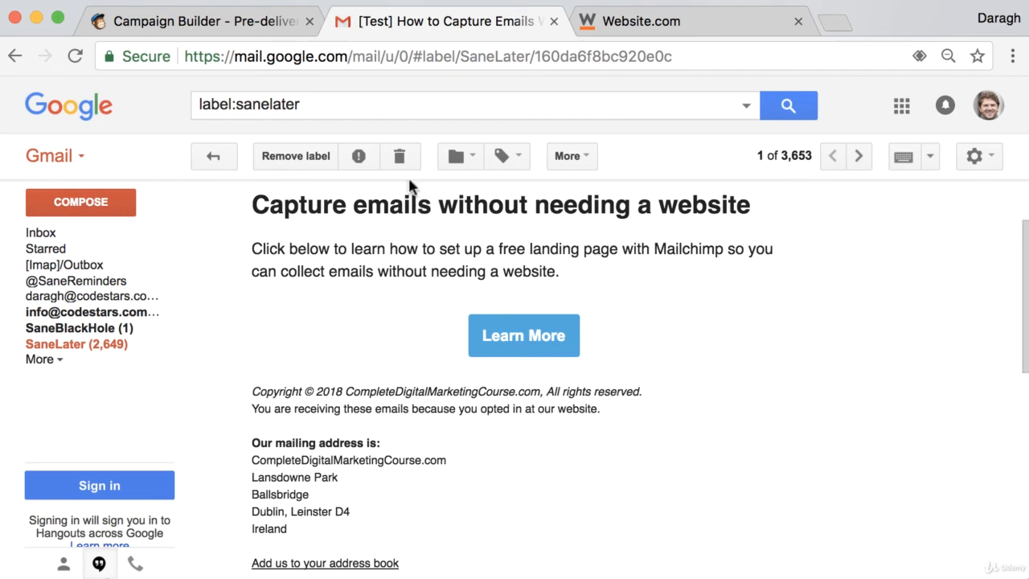
- Return to the MailChimp campaign, view the final send confirmation, and close it without sending
{"action": "left_click", "coordinate": [265, 31]}
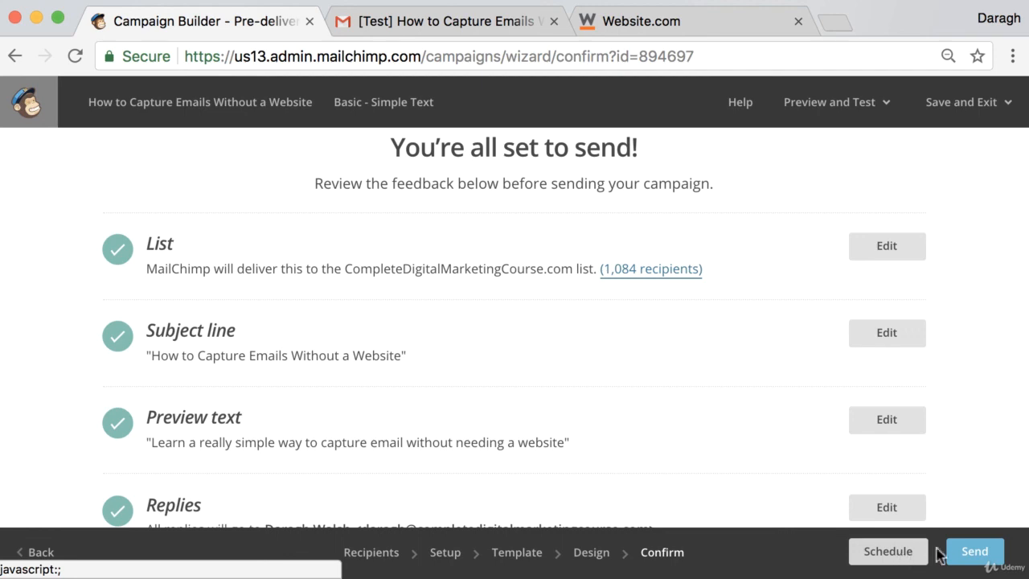
{"action": "left_click", "coordinate": [974, 554]}
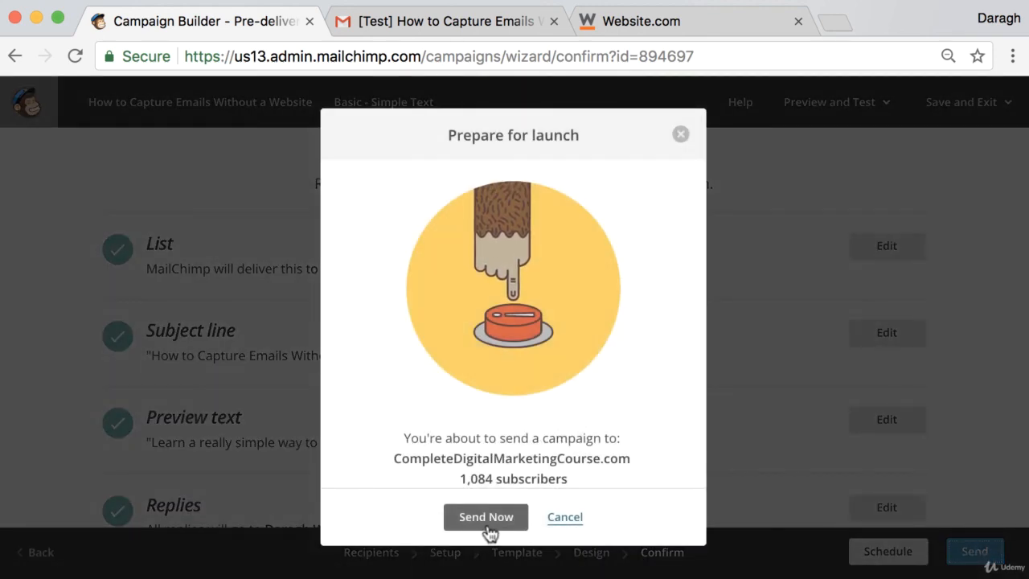
{"action": "left_click", "coordinate": [681, 135]}
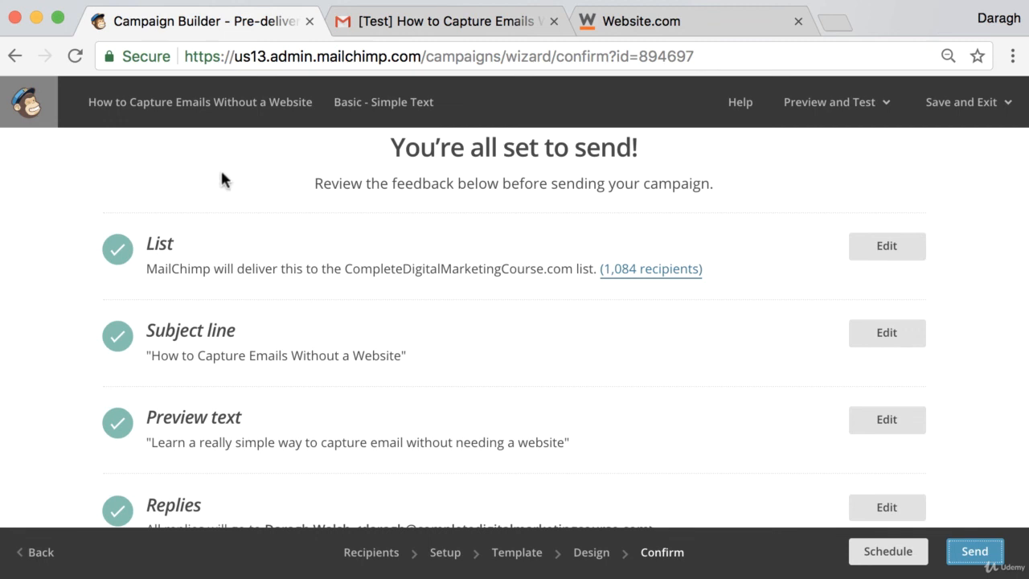
{"action": "left_click", "coordinate": [866, 106]}
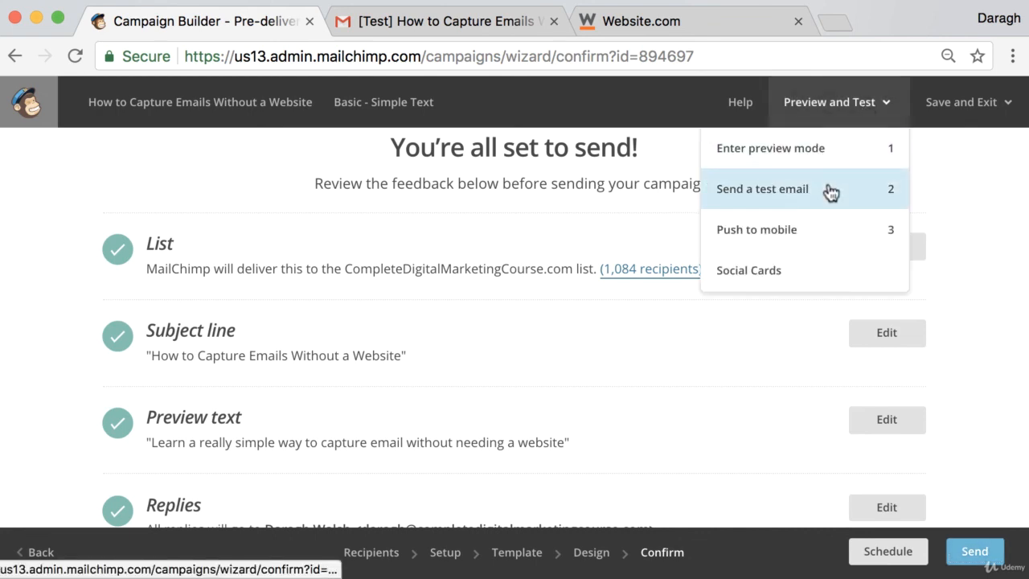
{"action": "left_click", "coordinate": [964, 180]}
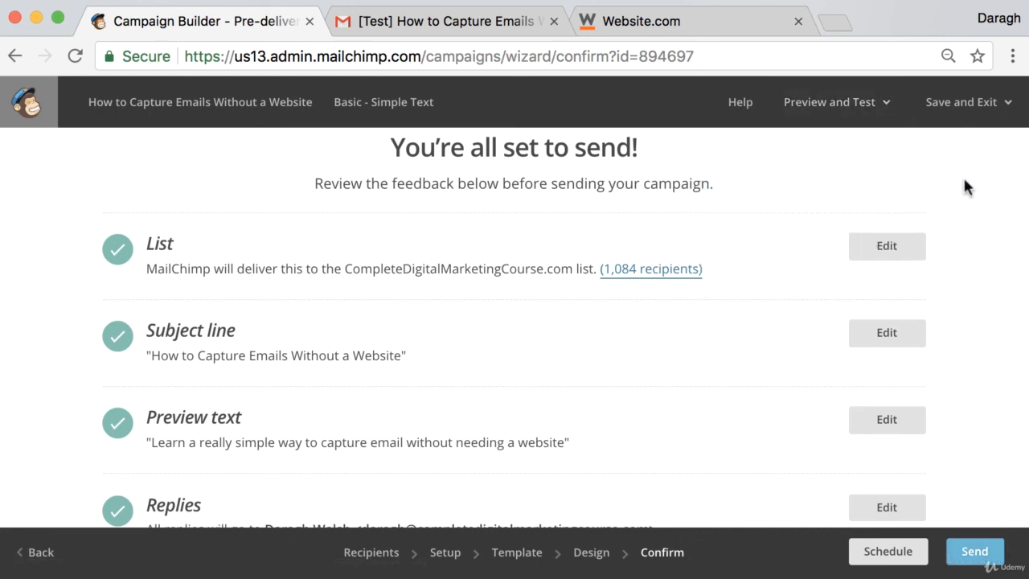